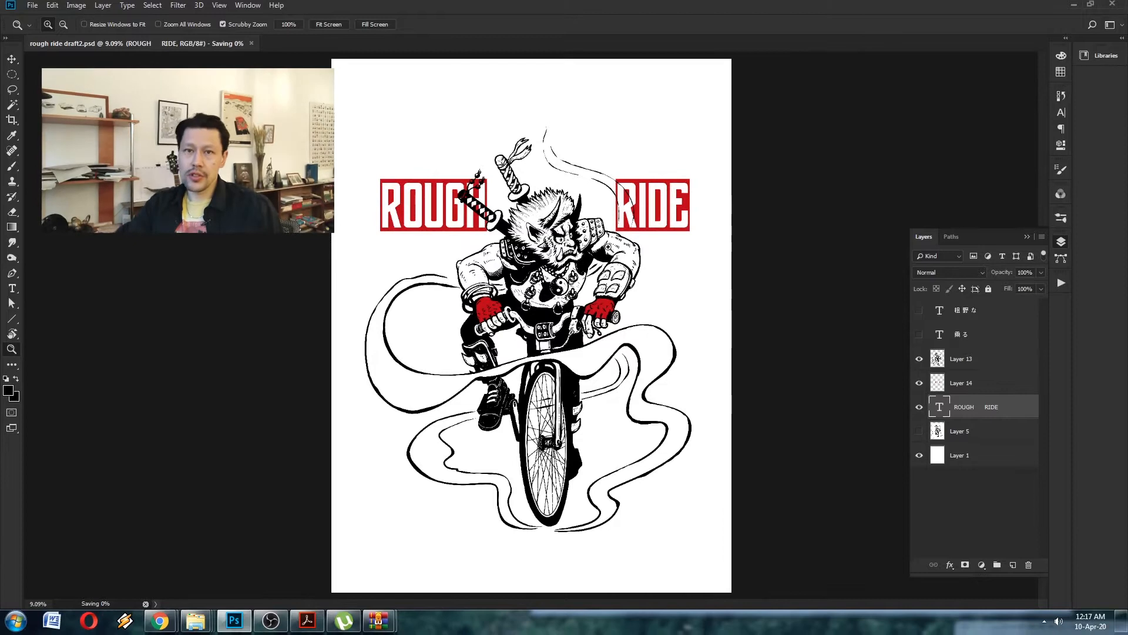
- Save the rough ride draft2.psd document
left_click_drag(648, 209, 647, 185)
left_click_drag(610, 223, 649, 223)
left_click_drag(585, 247, 552, 267)
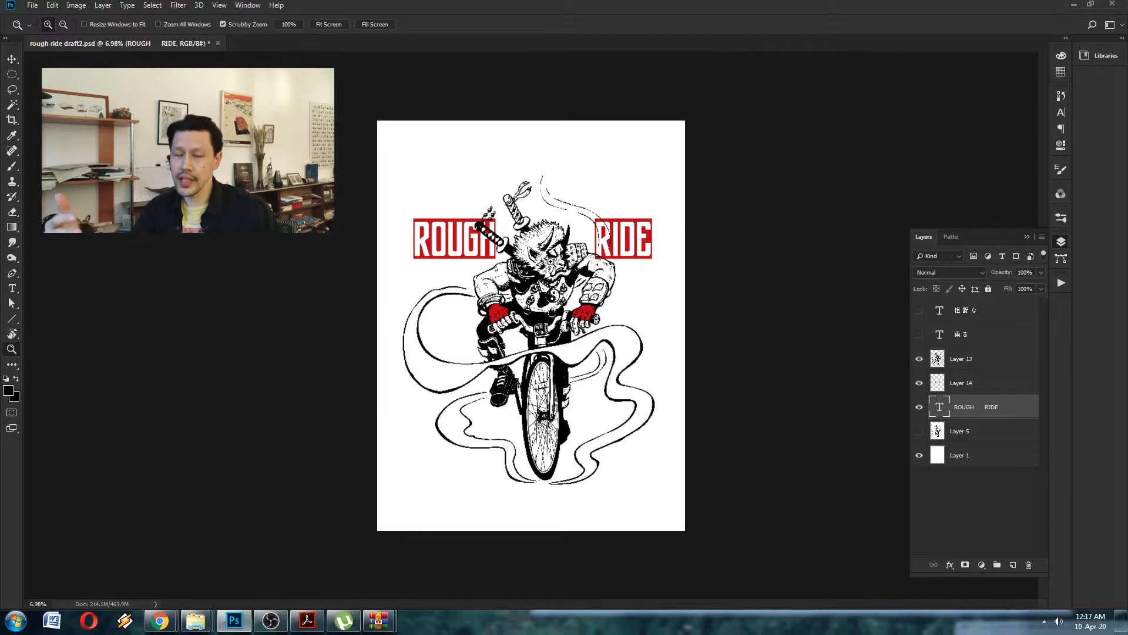
left_click_drag(580, 262, 598, 261)
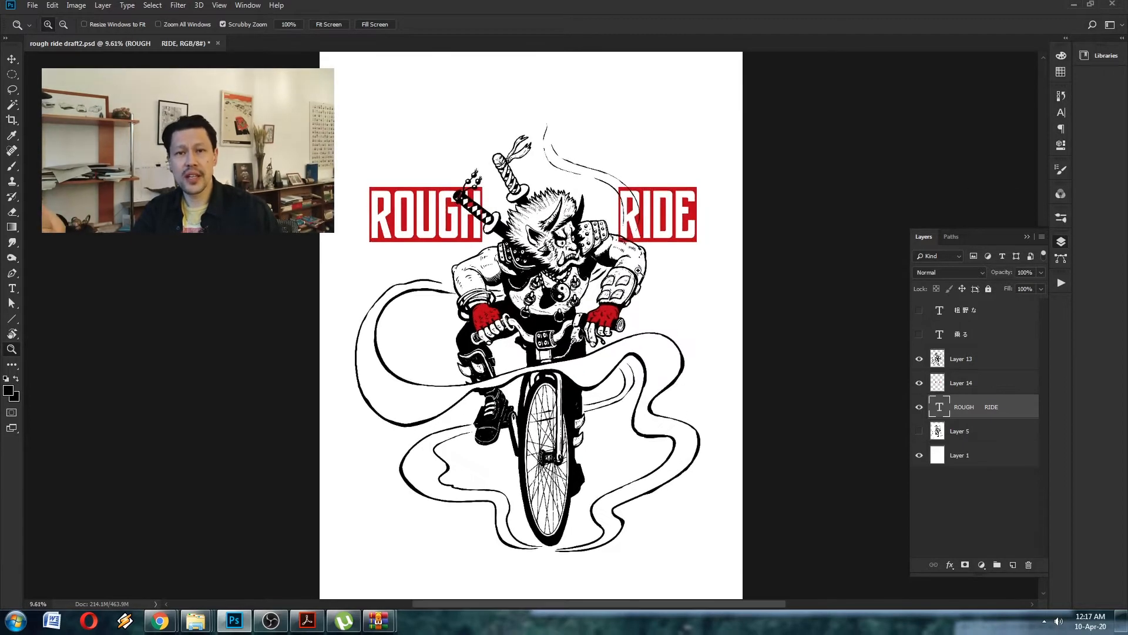
key("ctrl+s")
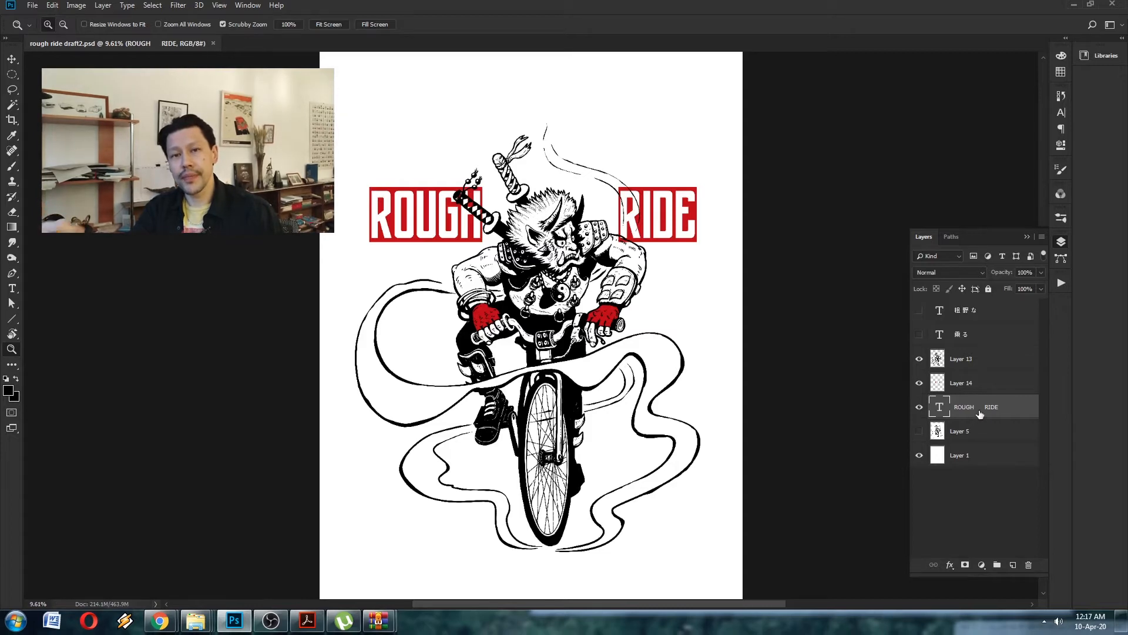
- Switch to the file explorer and open the textures folder inside Drawing on Local Disk (F:)
mouse_move(190, 631)
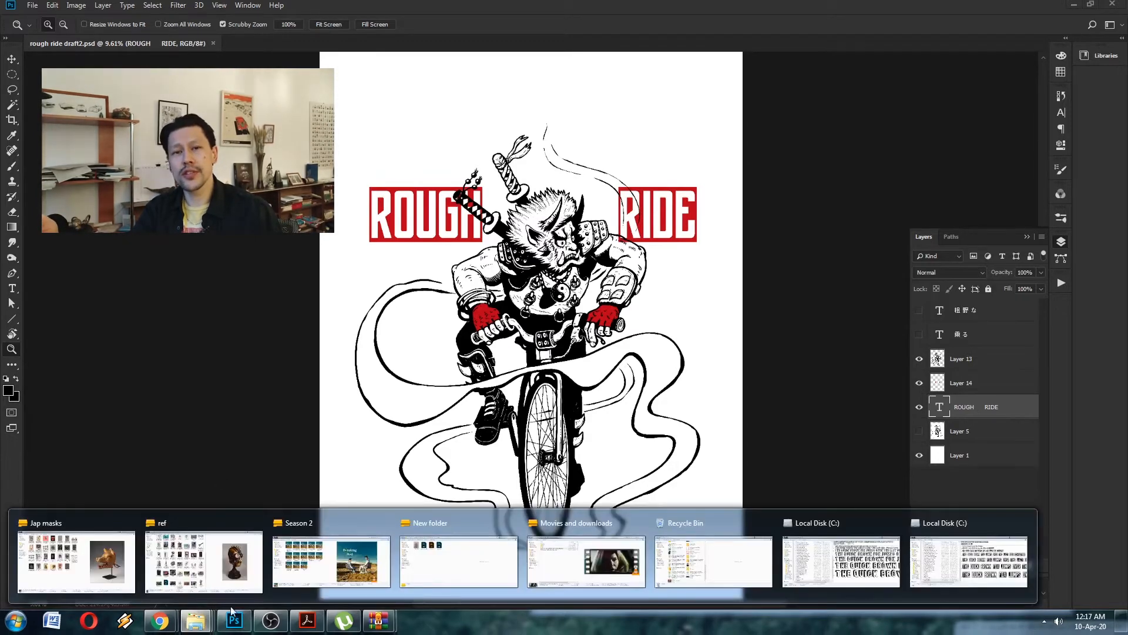
left_click(480, 554)
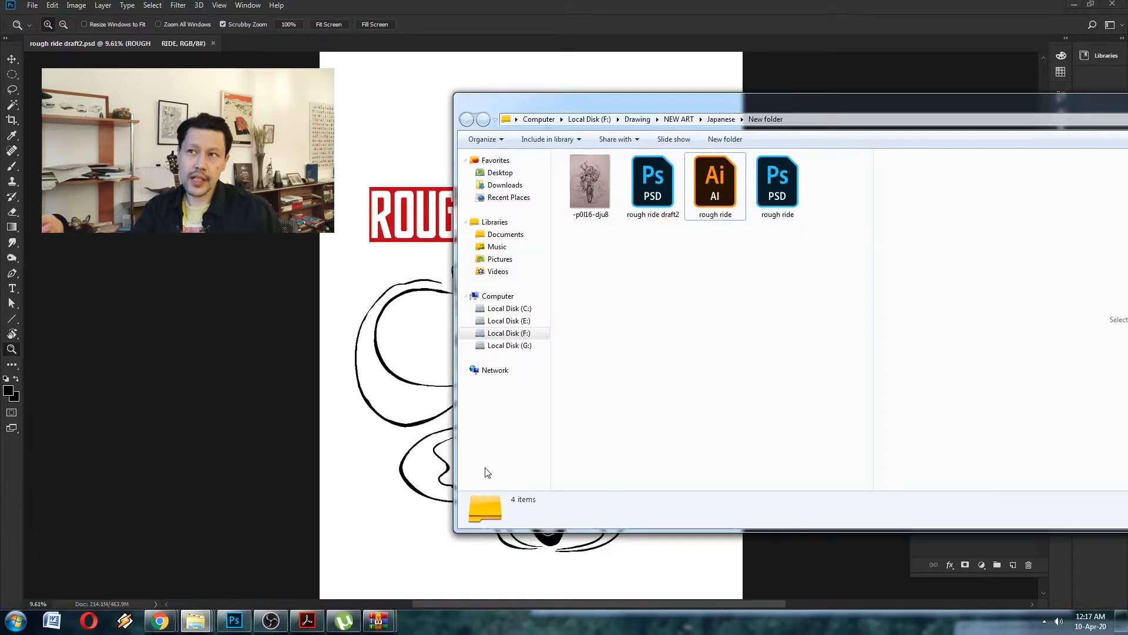
left_click(509, 333)
left_click(587, 198)
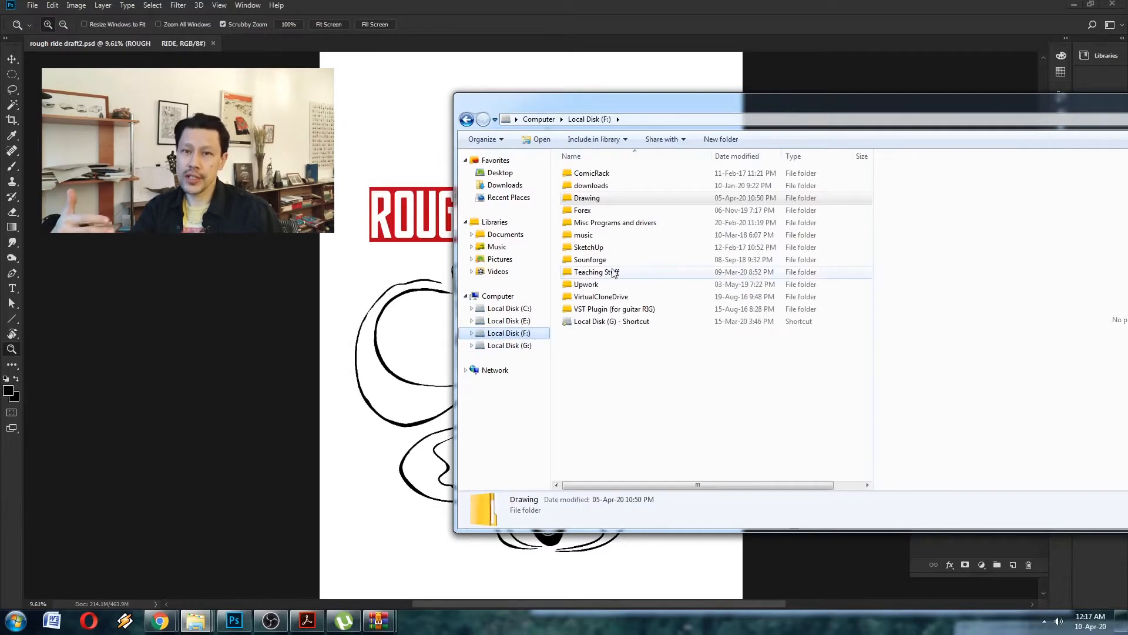
double_click(588, 198)
double_click(587, 271)
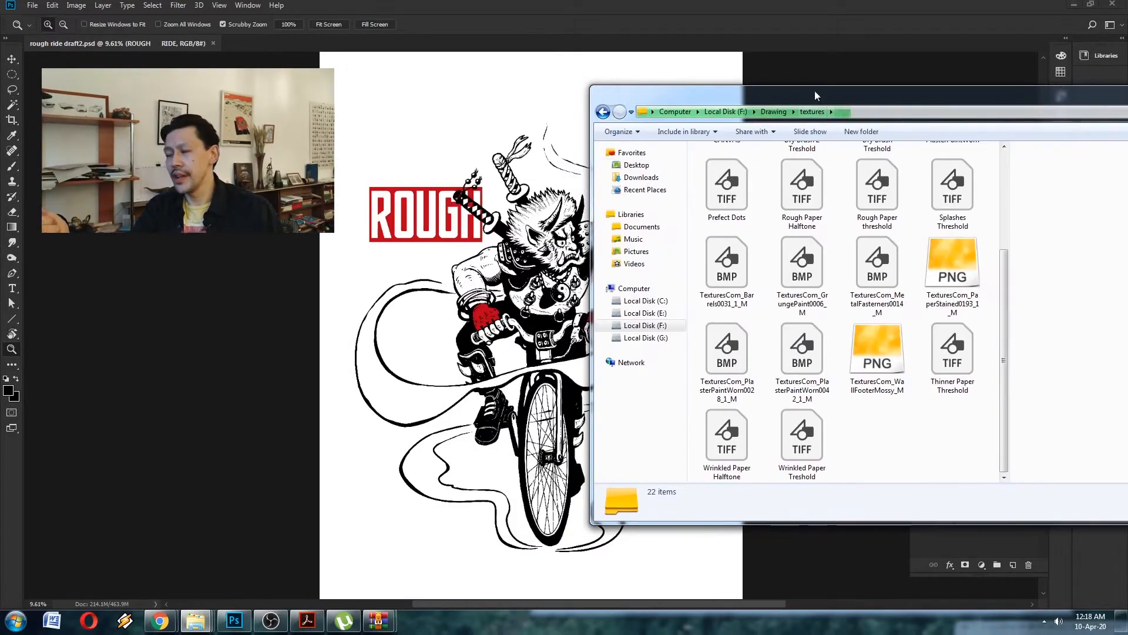
left_click_drag(815, 90, 815, 86)
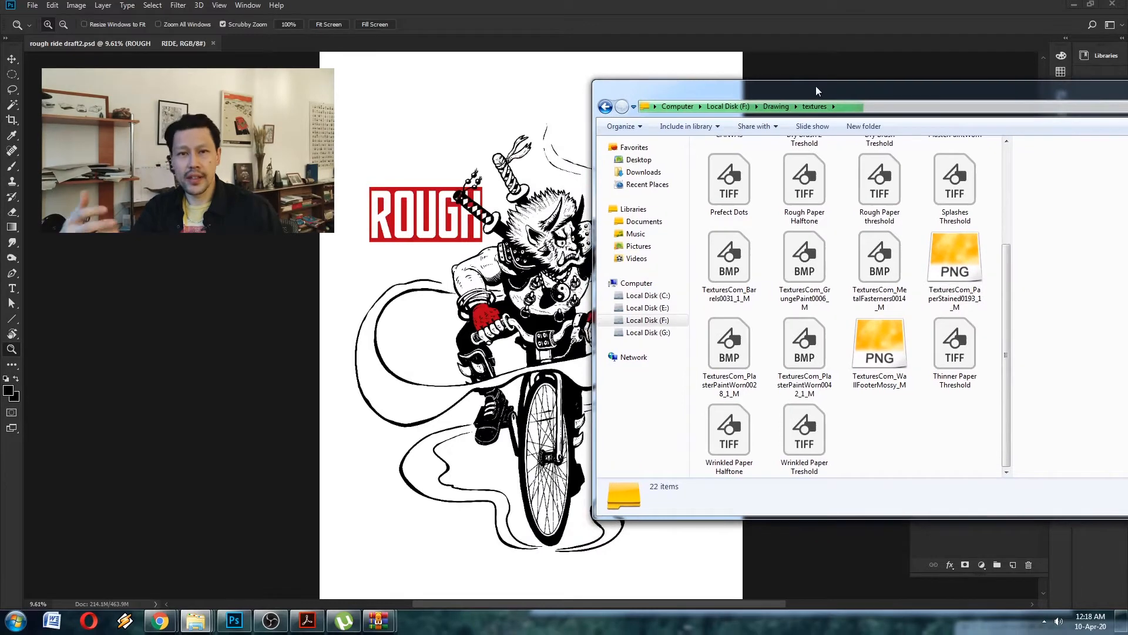
left_click_drag(951, 93, 707, 110)
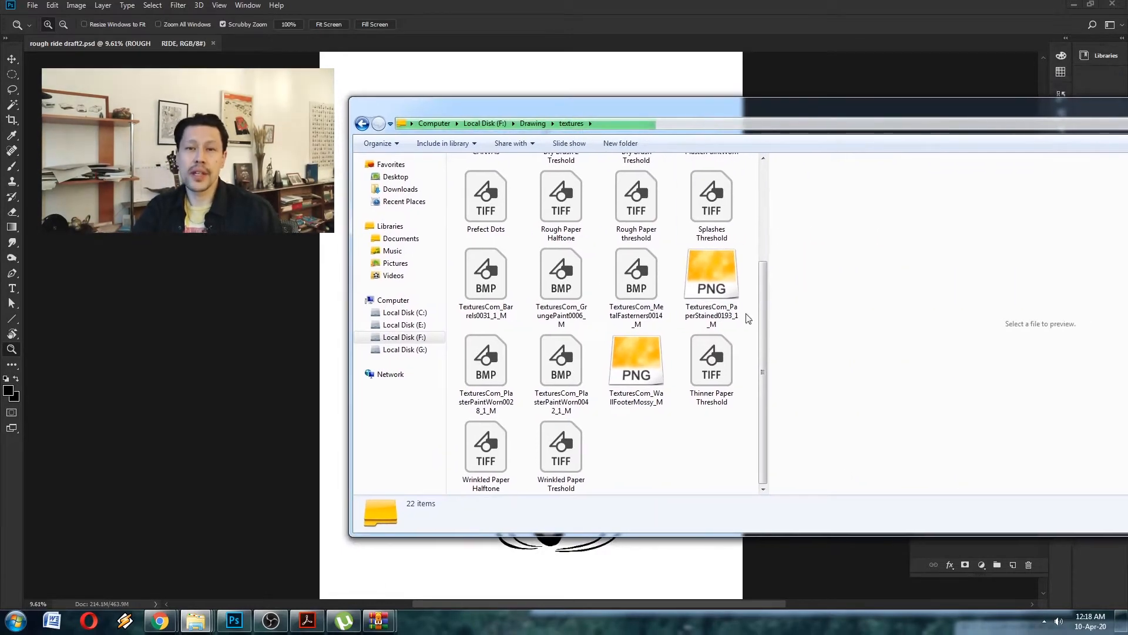
- Place TexturesCom_PaperStained0193_1_M into the poster document, scaled to about 481% and positioned over the artwork
left_click(711, 283)
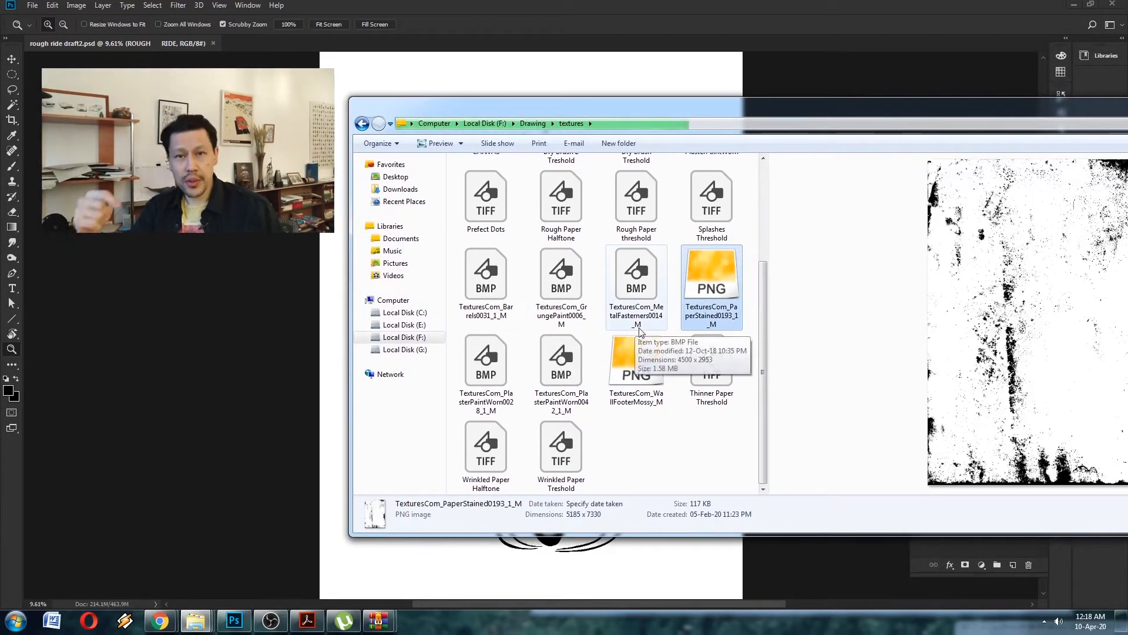
left_click_drag(709, 276, 335, 415)
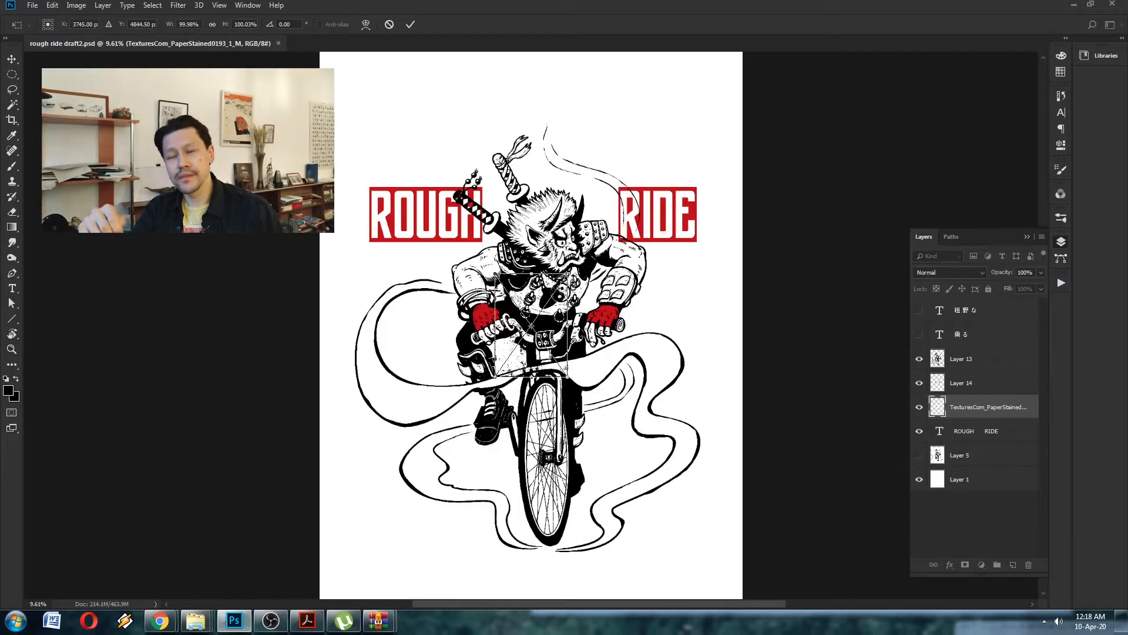
left_click_drag(570, 274, 794, 140)
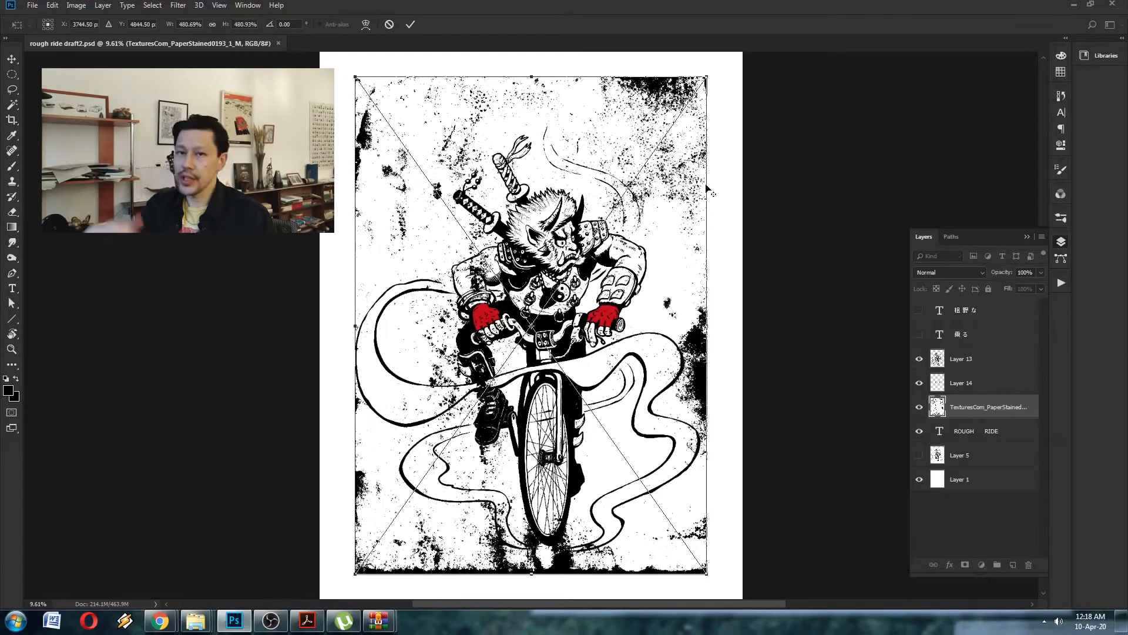
left_click_drag(677, 191, 687, 205)
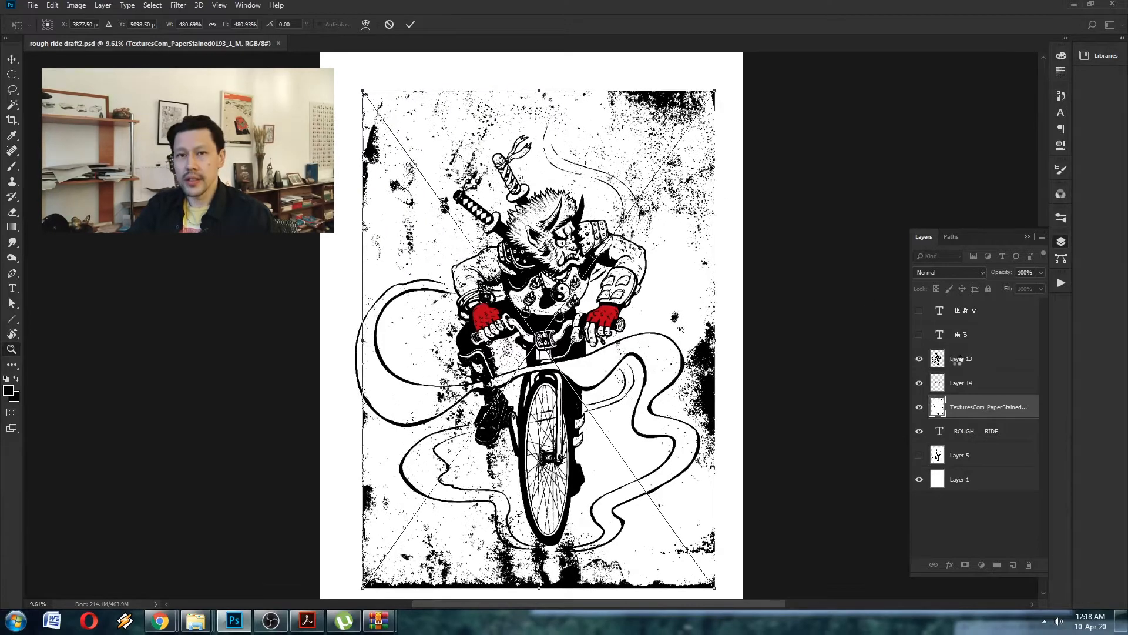
key("Return")
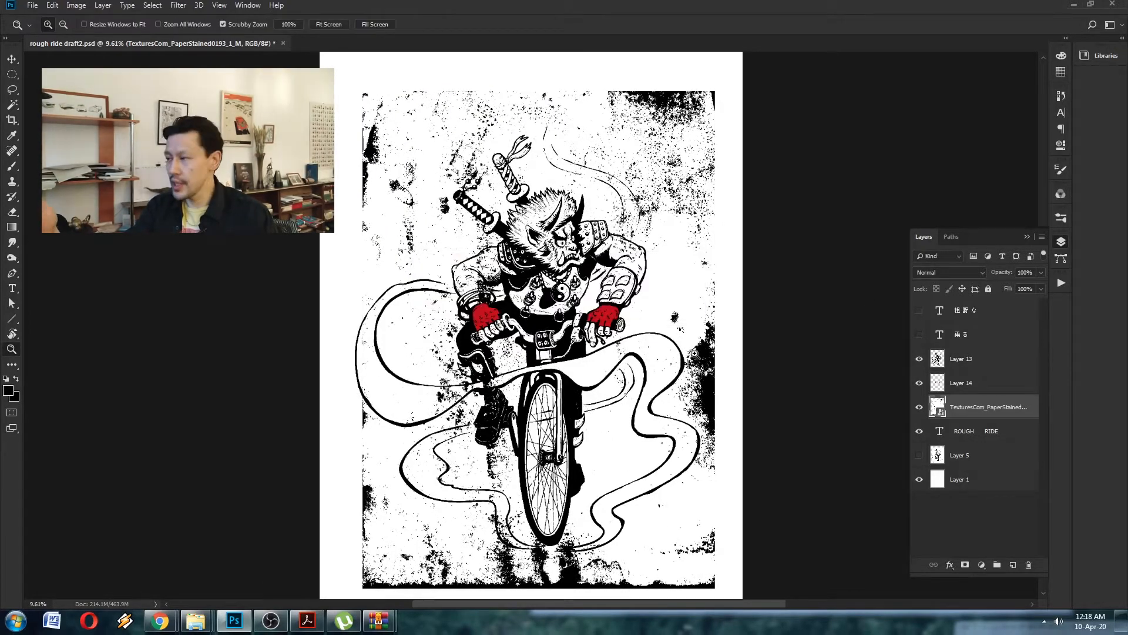
- Delete the two hidden Japanese text layers, and shift the artwork, texture and ROUGH RIDE layers slightly up the page
left_click_drag(688, 354, 657, 354)
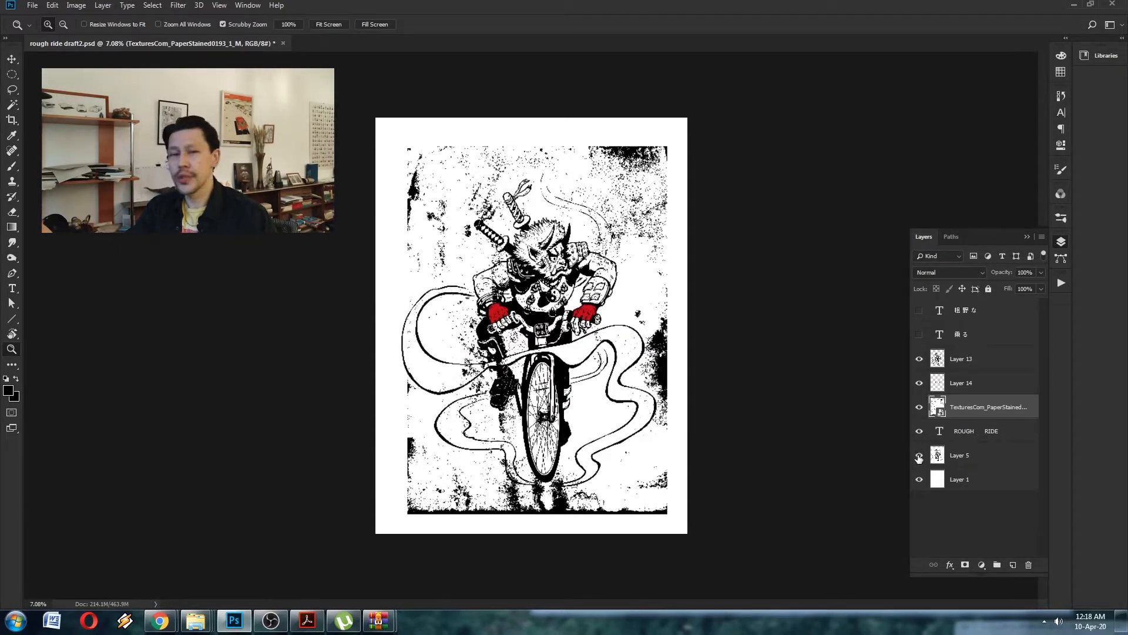
left_click(971, 457)
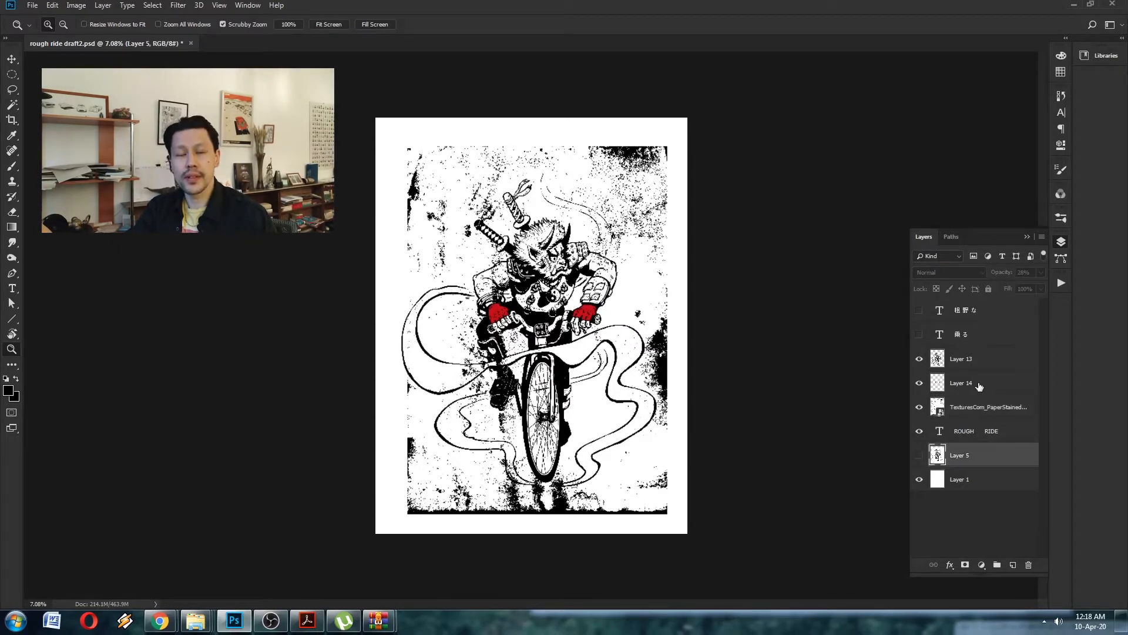
left_click(969, 310)
left_click(970, 333, "shift")
left_click_drag(970, 334, 1028, 564)
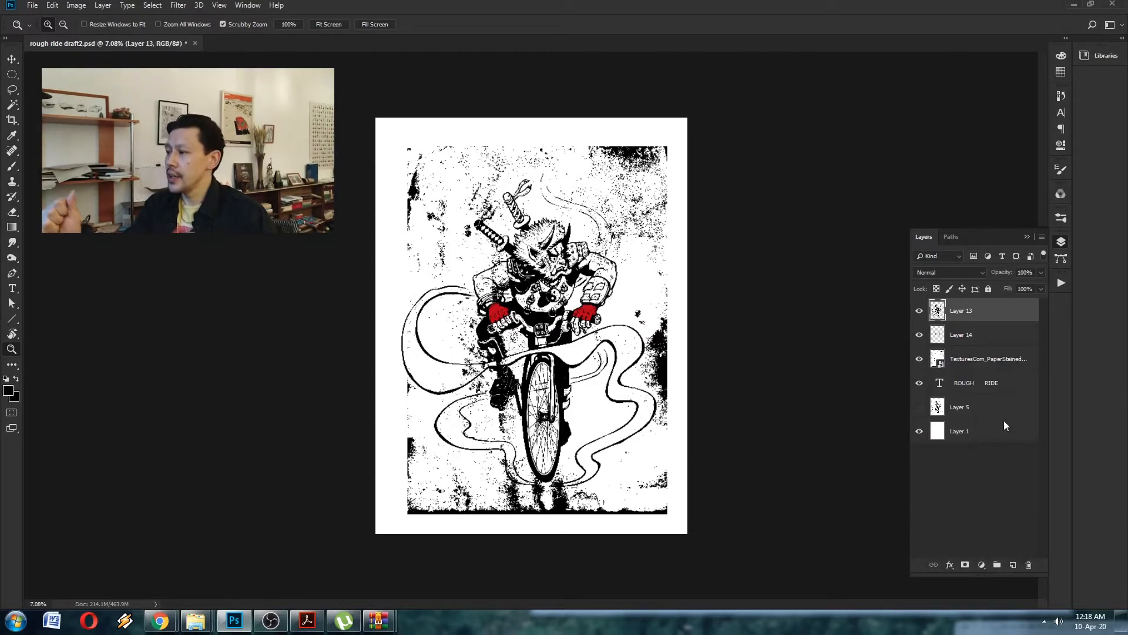
left_click(971, 385, "shift")
left_click_drag(644, 340, 639, 329)
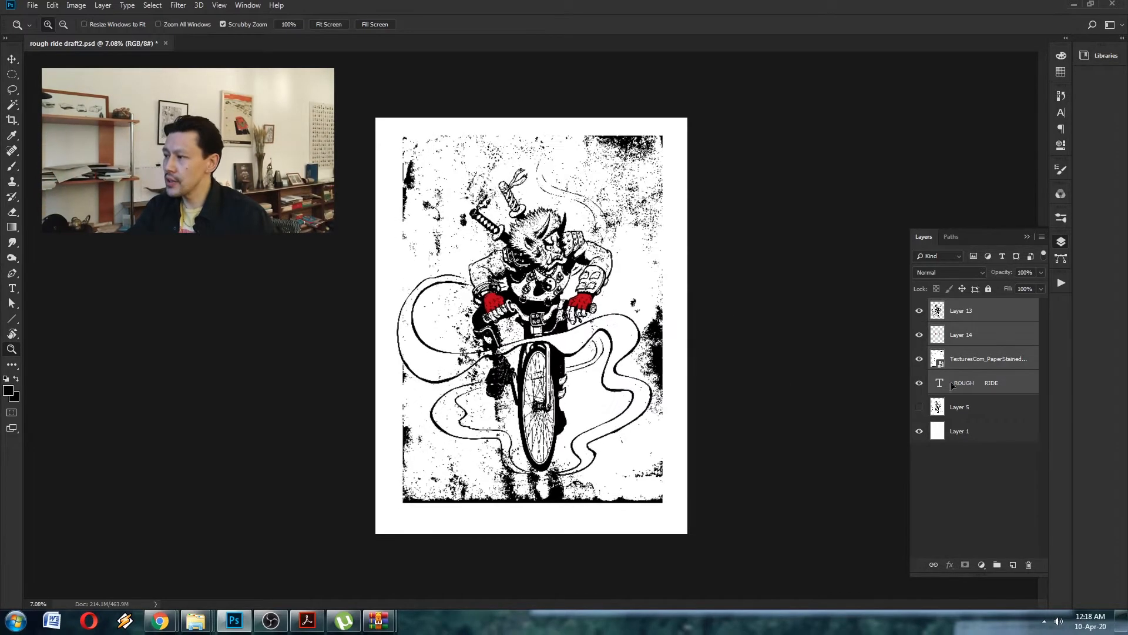
- Set the paper-stained texture layer's blend mode to Screen and invert its colours
left_click(980, 365)
left_click(946, 273)
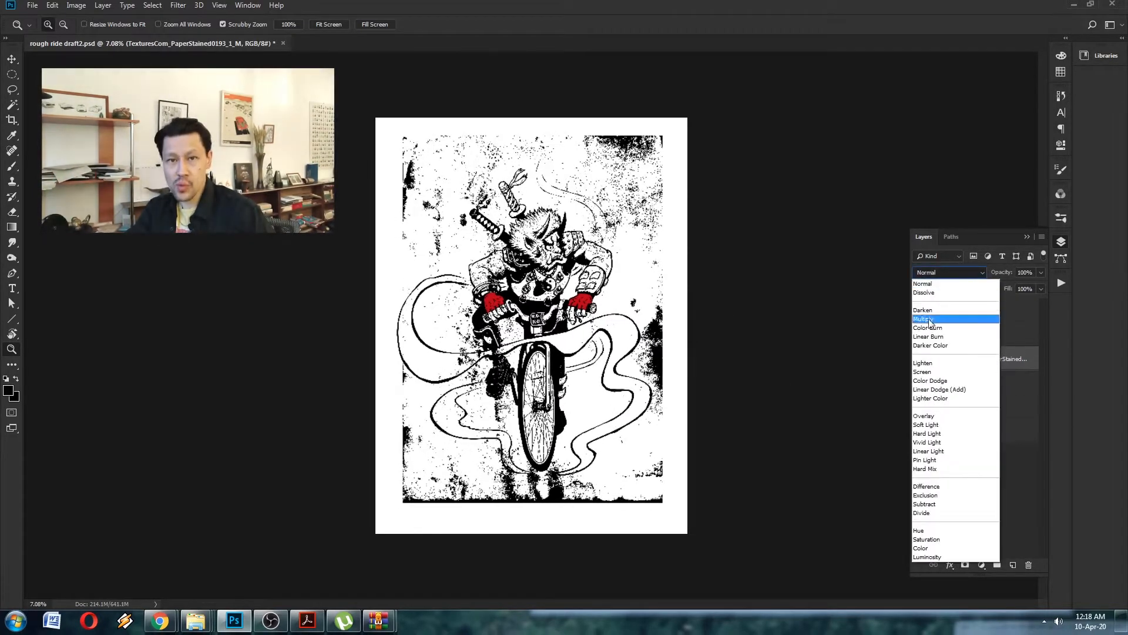
left_click(924, 372)
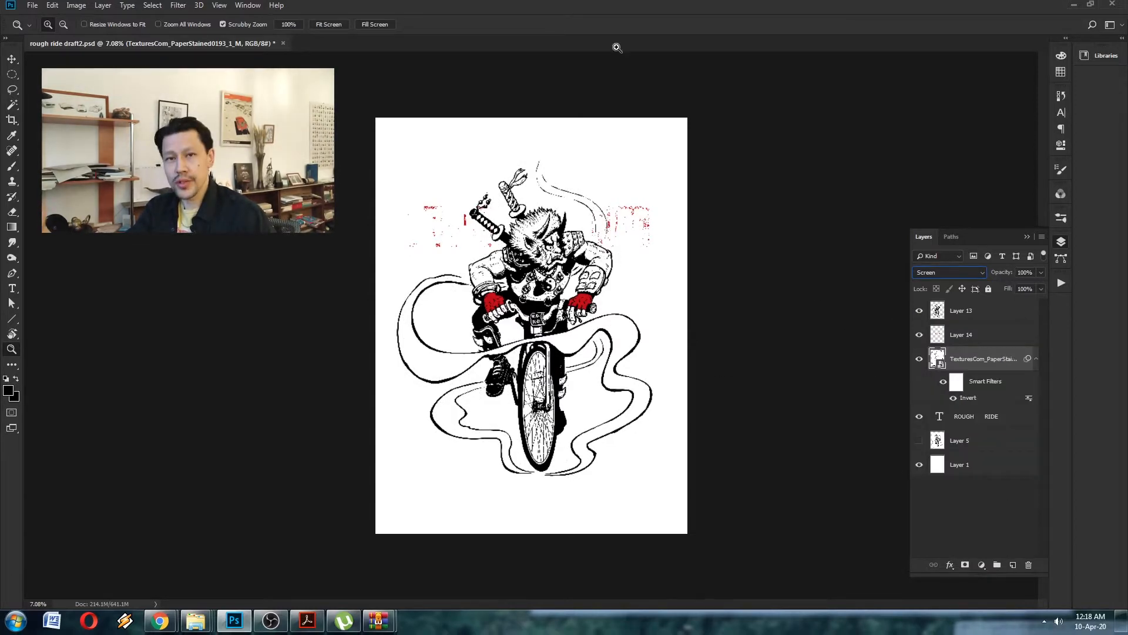
- Move the paper-stained texture layer to the top of the layer stack and rasterize it
left_click_drag(550, 259, 583, 214)
left_click_drag(967, 357, 967, 311)
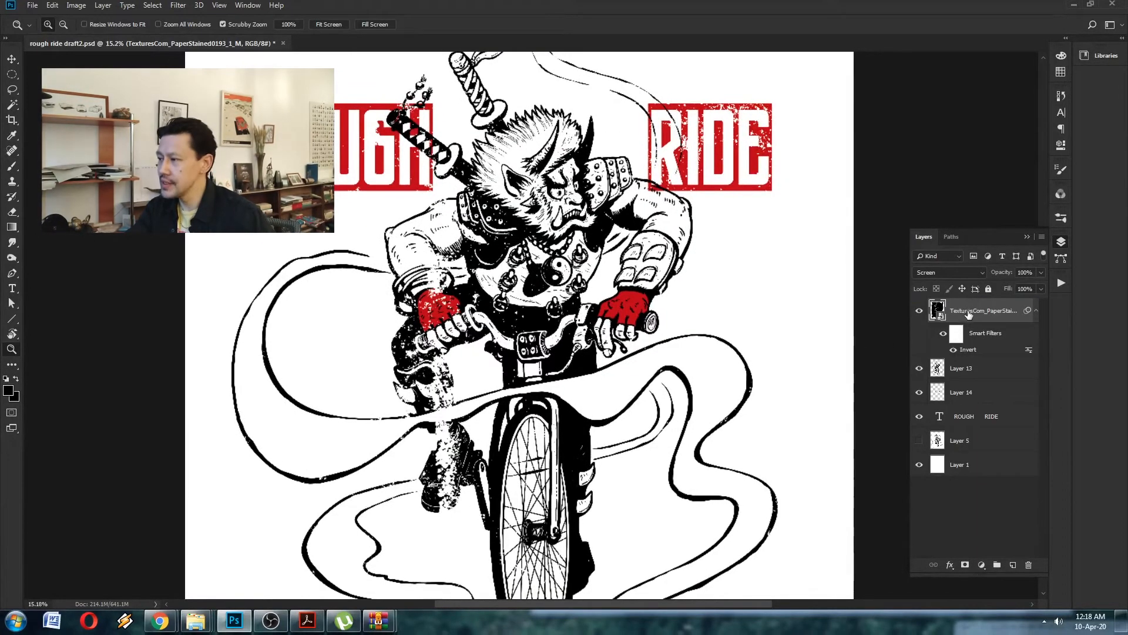
left_click_drag(720, 333, 701, 336)
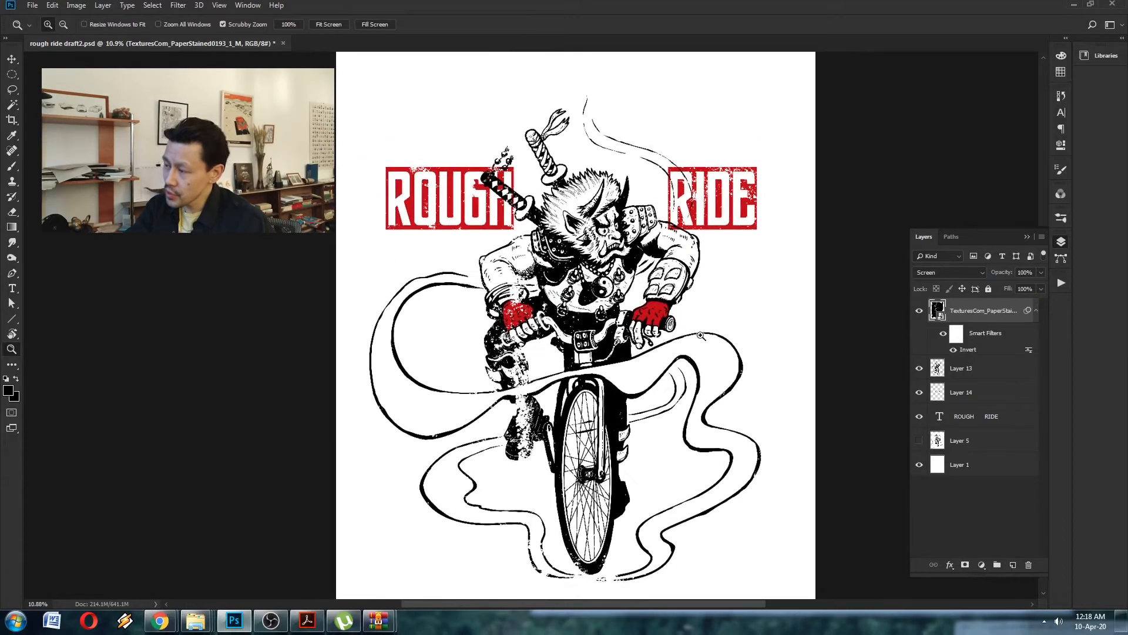
right_click(971, 311)
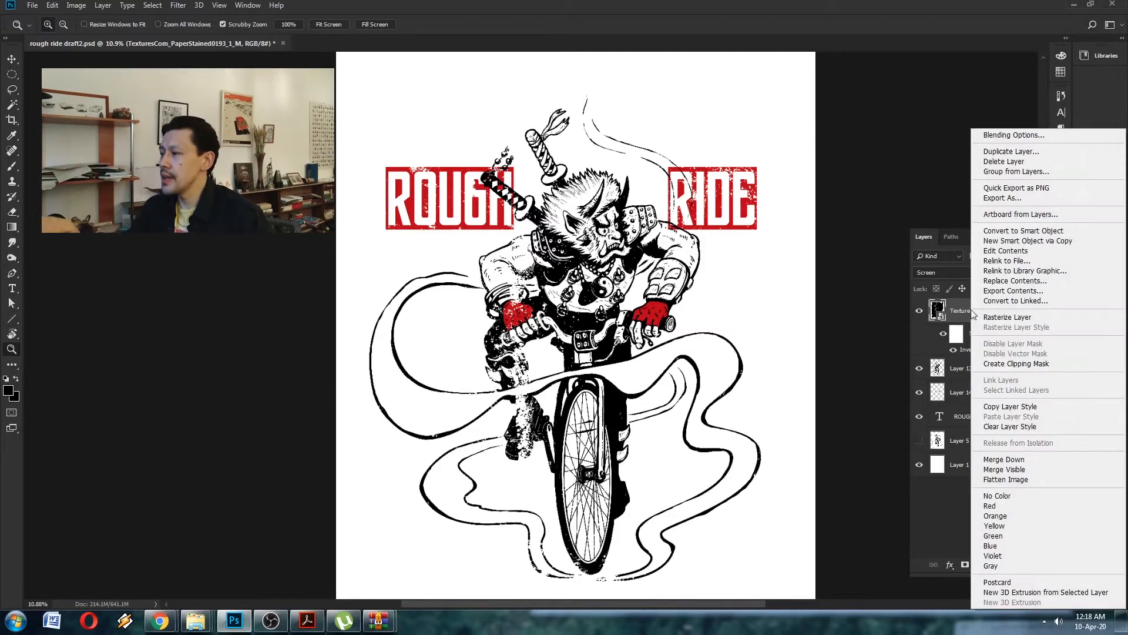
left_click(998, 318)
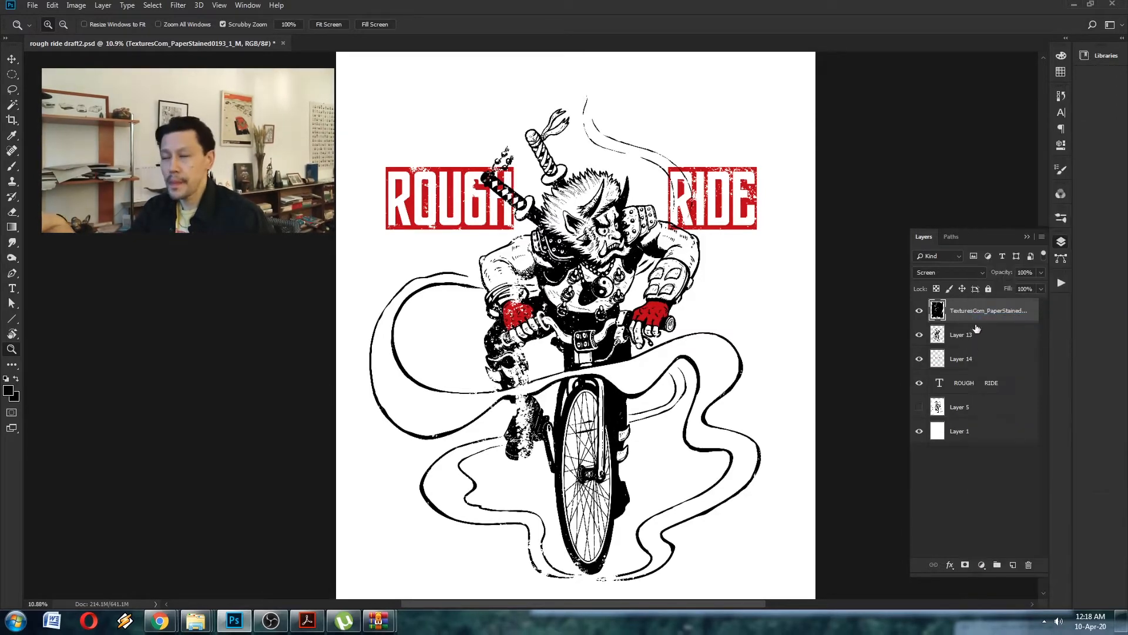
- Add a layer mask to the texture layer and invert it to black, hiding the whole texture
left_click(965, 564)
key("ctrl+i")
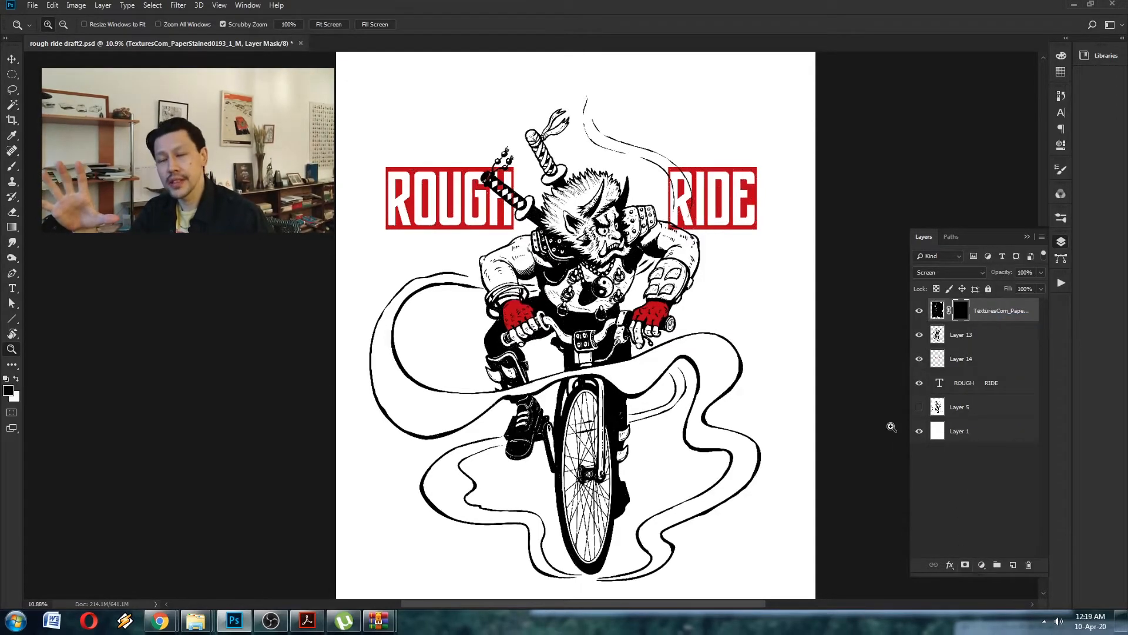
scroll(452, 191, "up", 2)
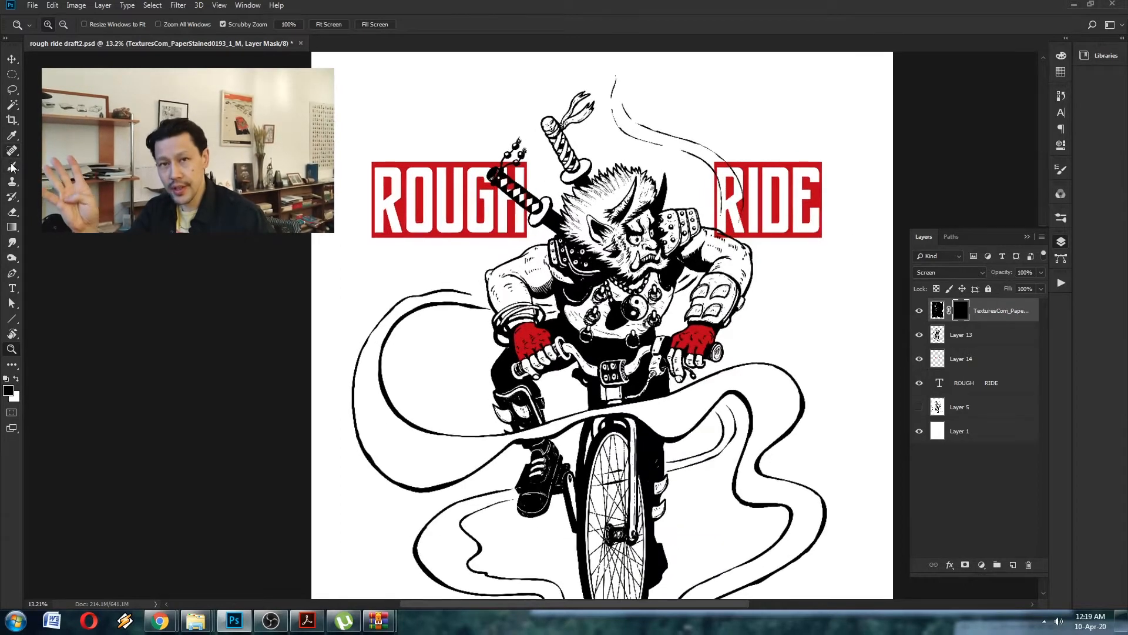
- Paint white on the texture's mask with the Pencil tool over the word ROUGH to reveal worn speckles
left_click(12, 167)
left_click(44, 178)
left_click_drag(398, 233, 404, 233)
key("z")
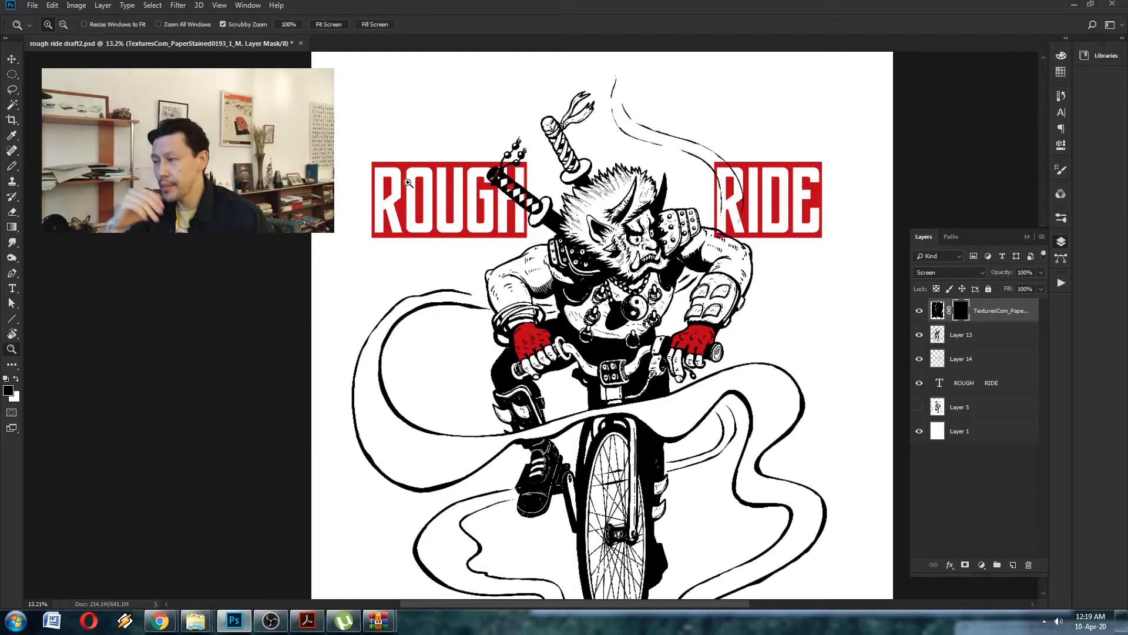
left_click_drag(402, 166, 398, 166)
key("x")
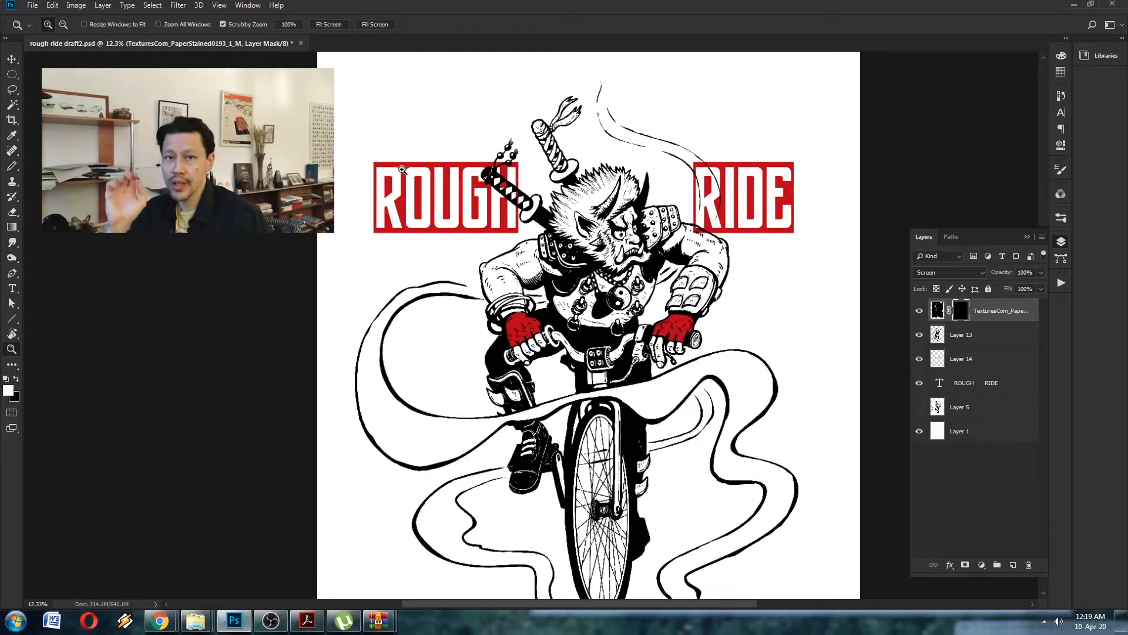
key("b")
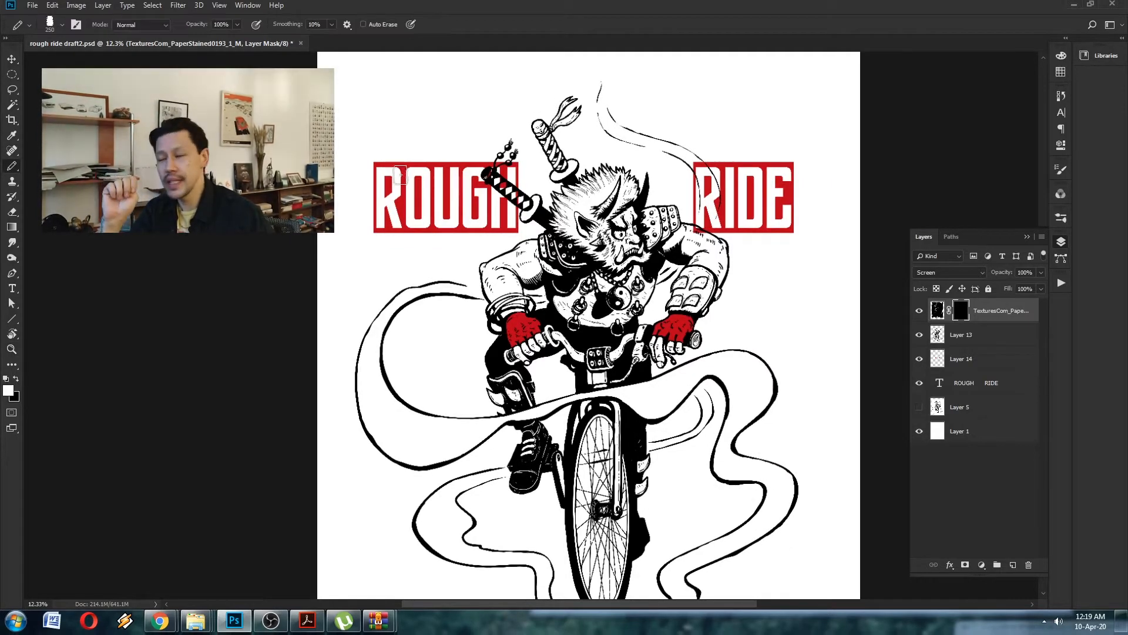
key("x")
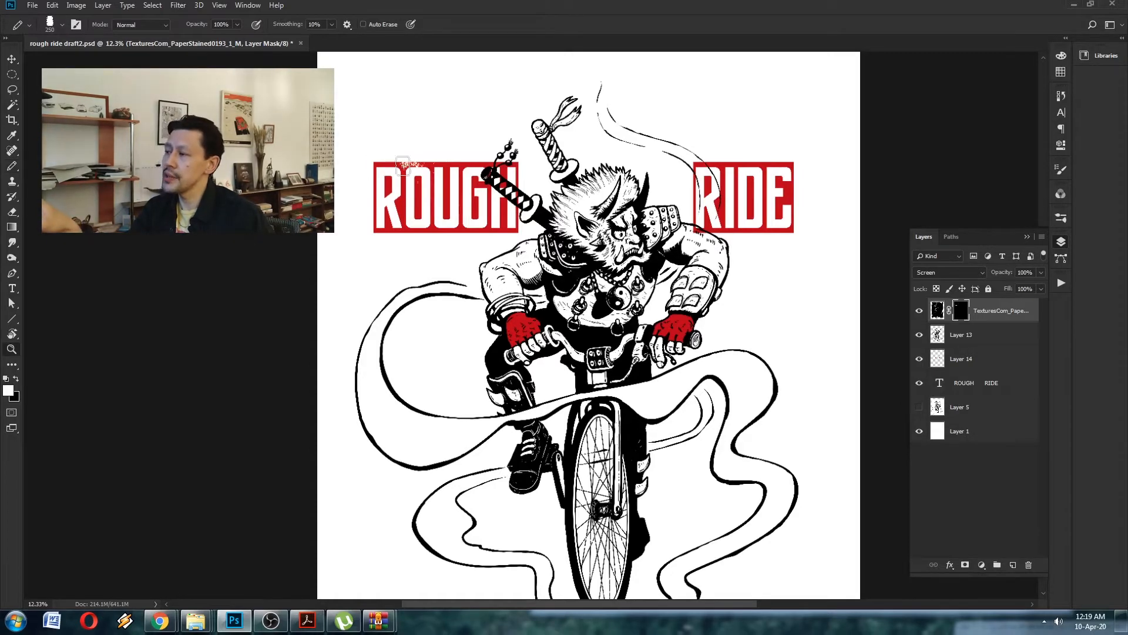
key("z")
left_click_drag(403, 164, 425, 178)
key("b")
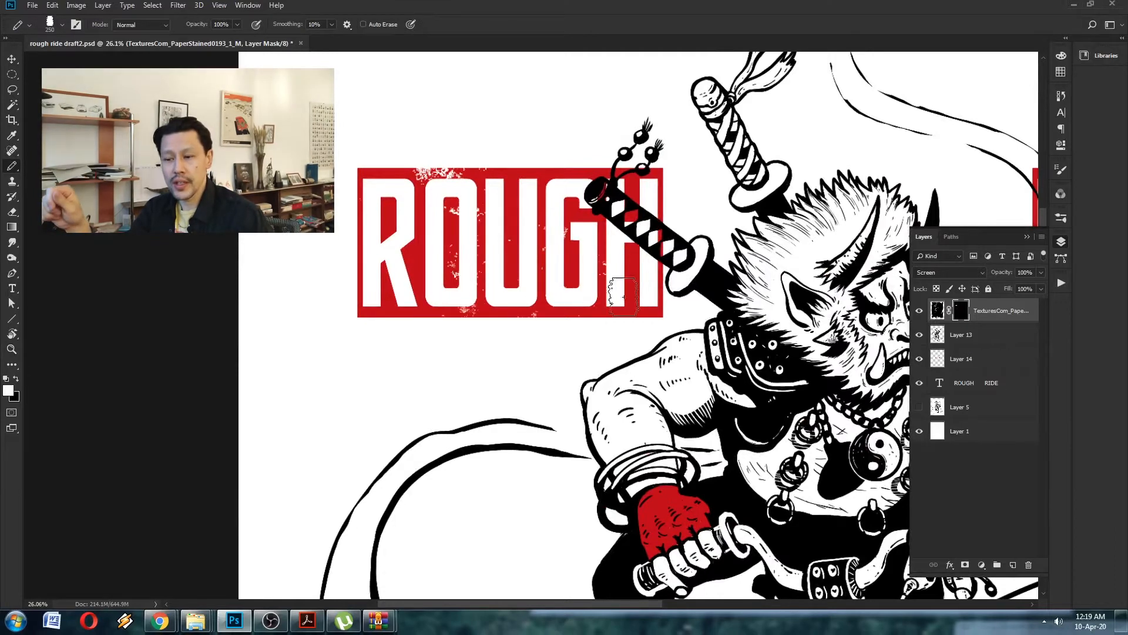
left_click_drag(625, 297, 500, 183)
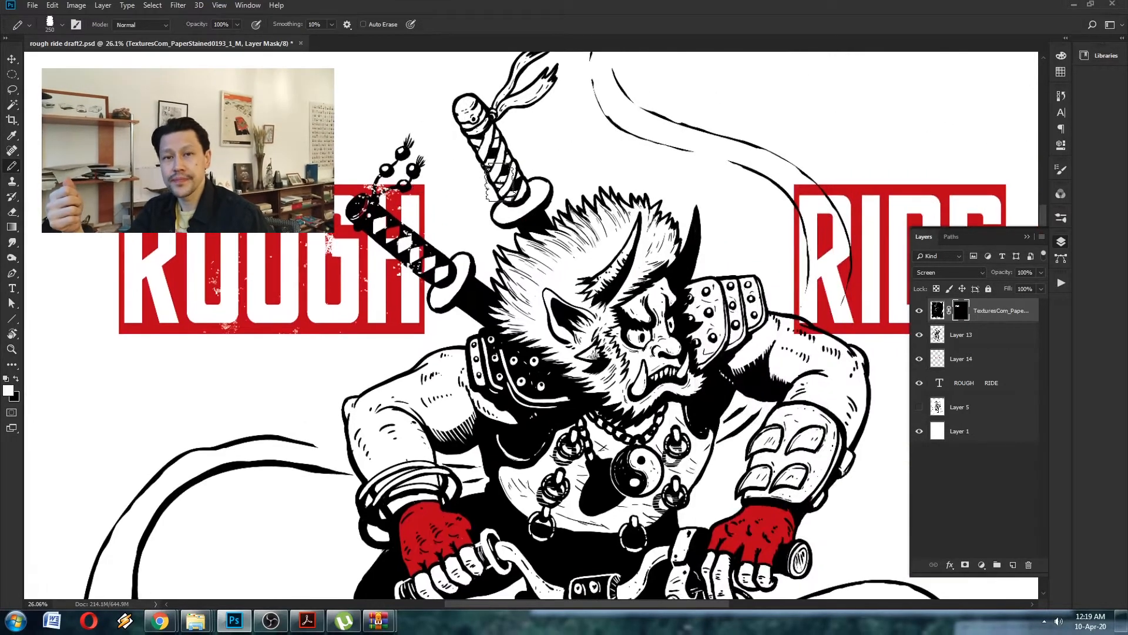
- Paint white on the texture's mask over the word RIDE to reveal the worn texture there
left_click_drag(612, 185, 338, 244)
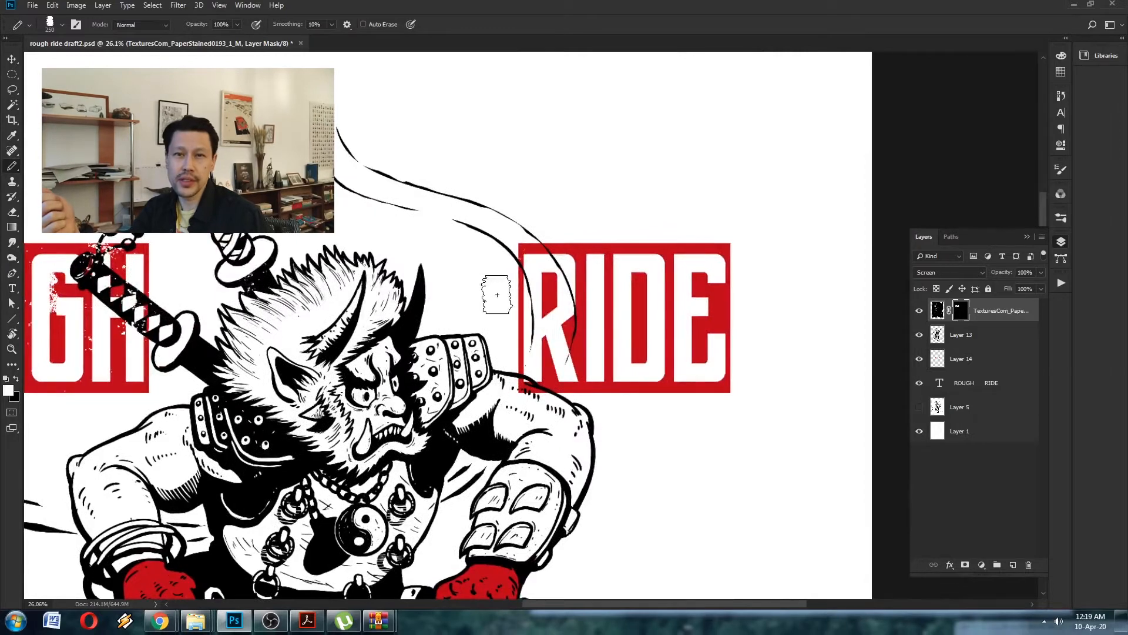
mouse_move(526, 384)
left_mouse_down()
mouse_move(602, 358)
mouse_move(715, 252)
mouse_move(719, 402)
left_mouse_up()
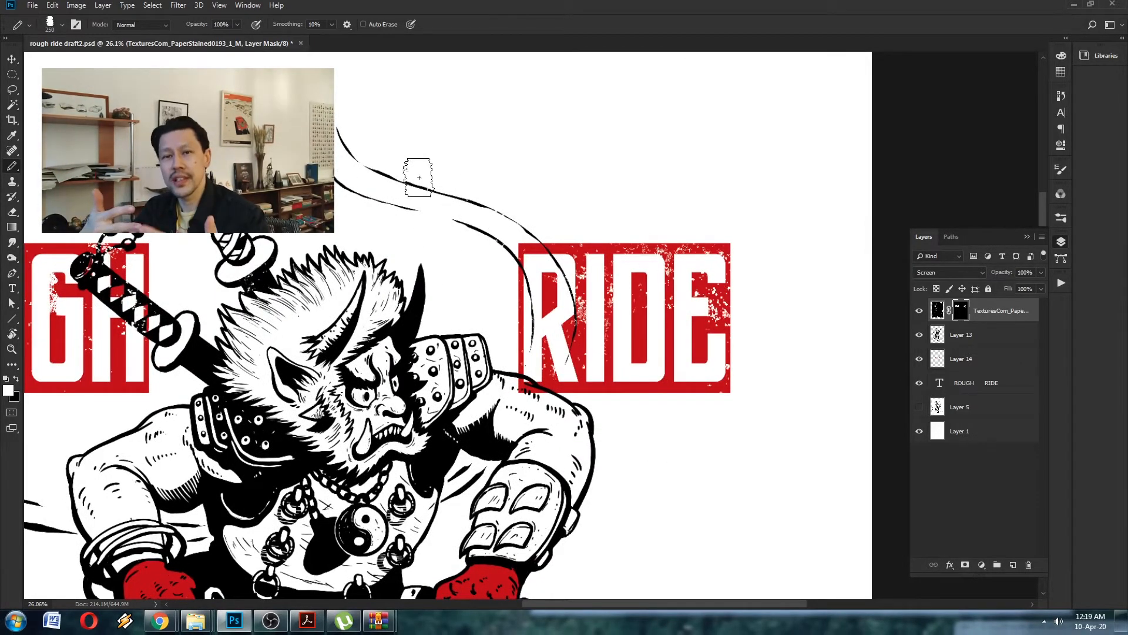
scroll(491, 198, "down", 5)
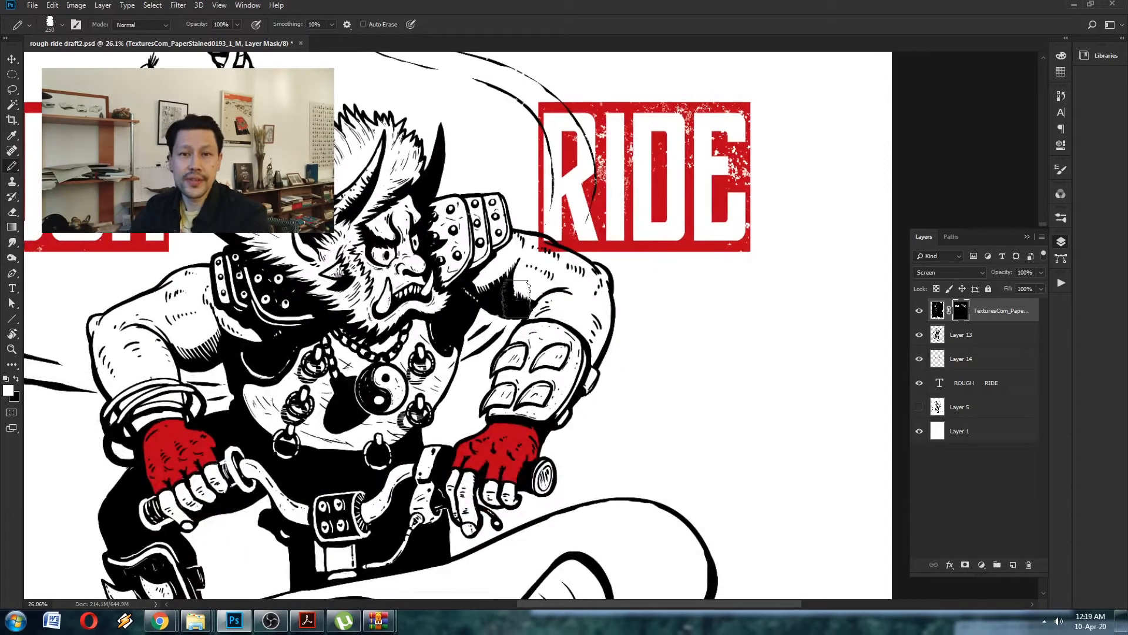
- Paint white on the paper-stain texture's mask over the figure's dark torso and trousers to reveal worn speckles
left_click_drag(279, 304, 442, 245)
key("ctrl+z")
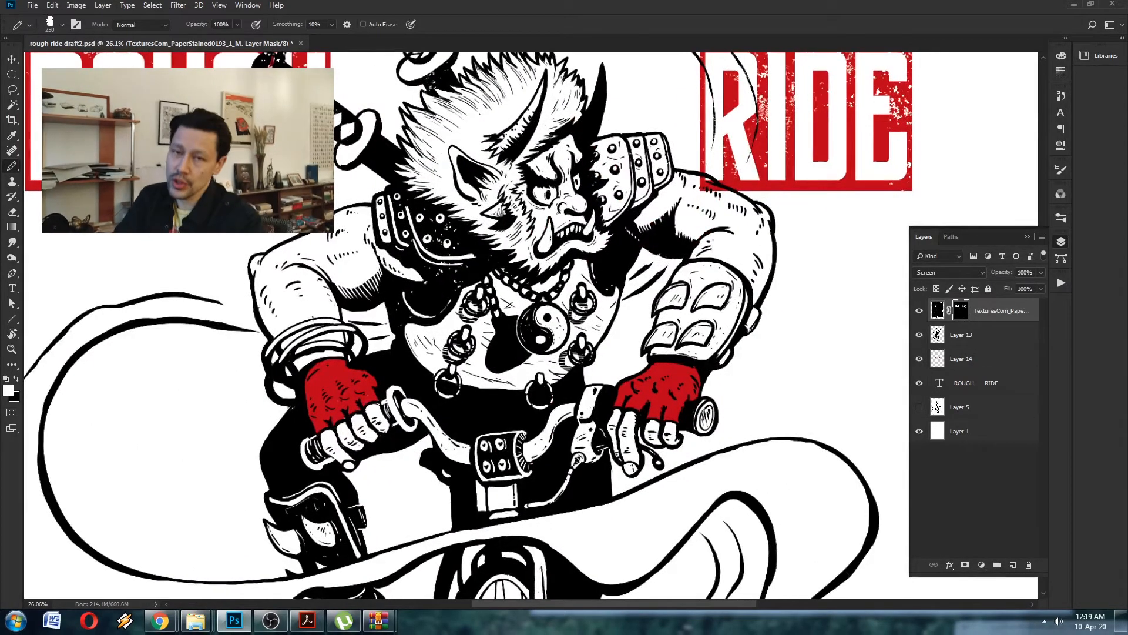
mouse_move(351, 308)
left_mouse_down()
mouse_move(341, 307)
mouse_move(392, 227)
left_mouse_up()
left_click(322, 377)
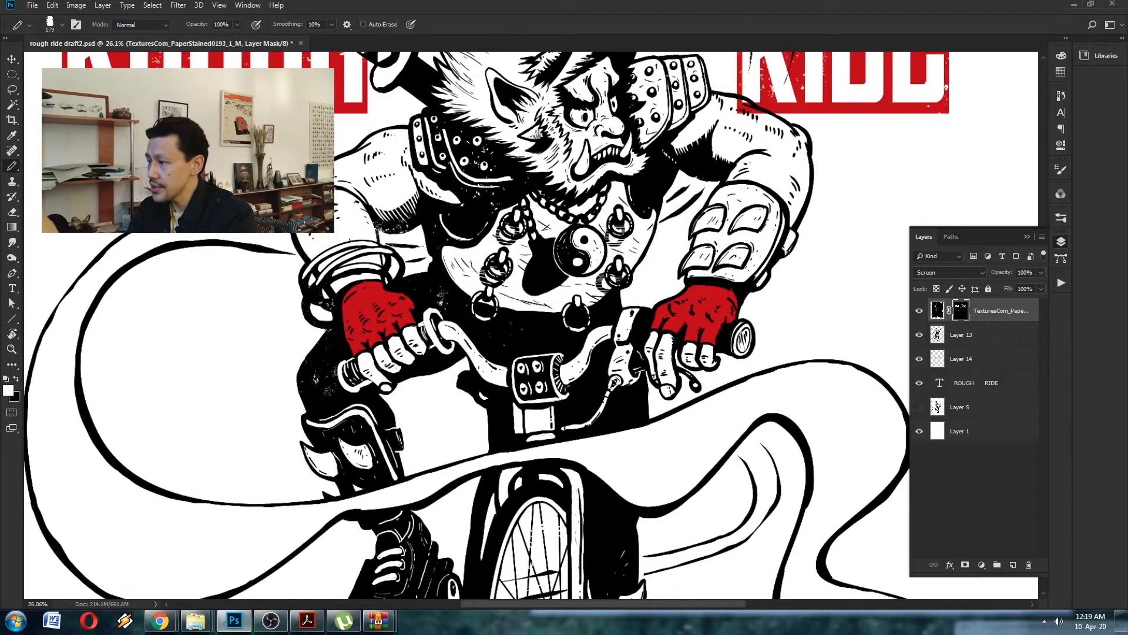
left_click_drag(626, 305, 513, 277)
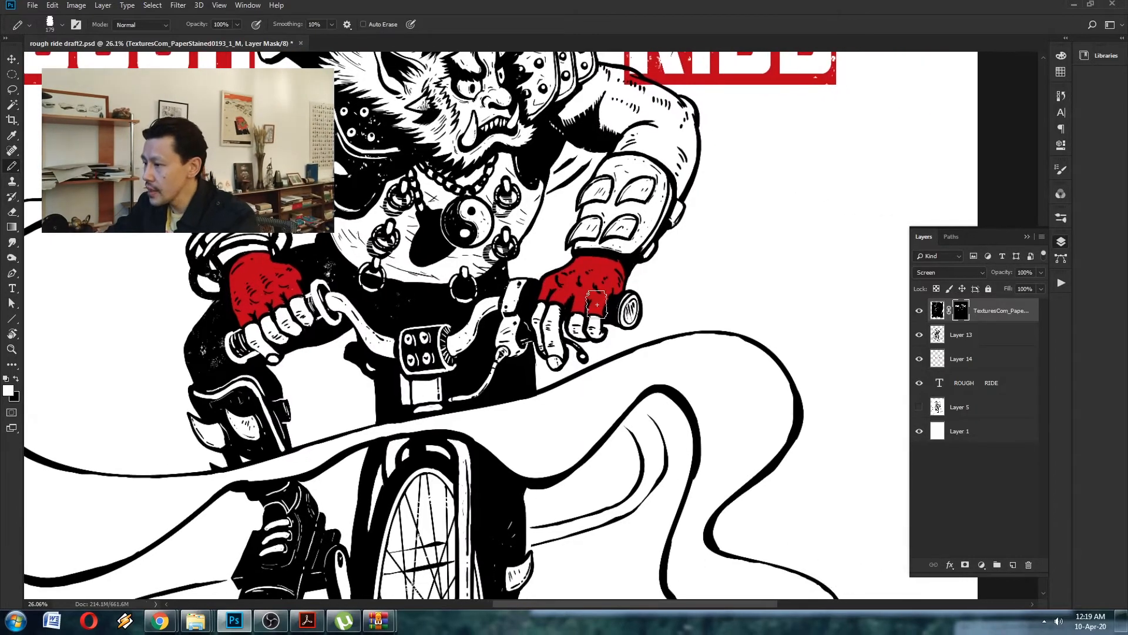
mouse_move(675, 234)
left_mouse_down()
mouse_move(699, 167)
mouse_move(787, 68)
left_mouse_up()
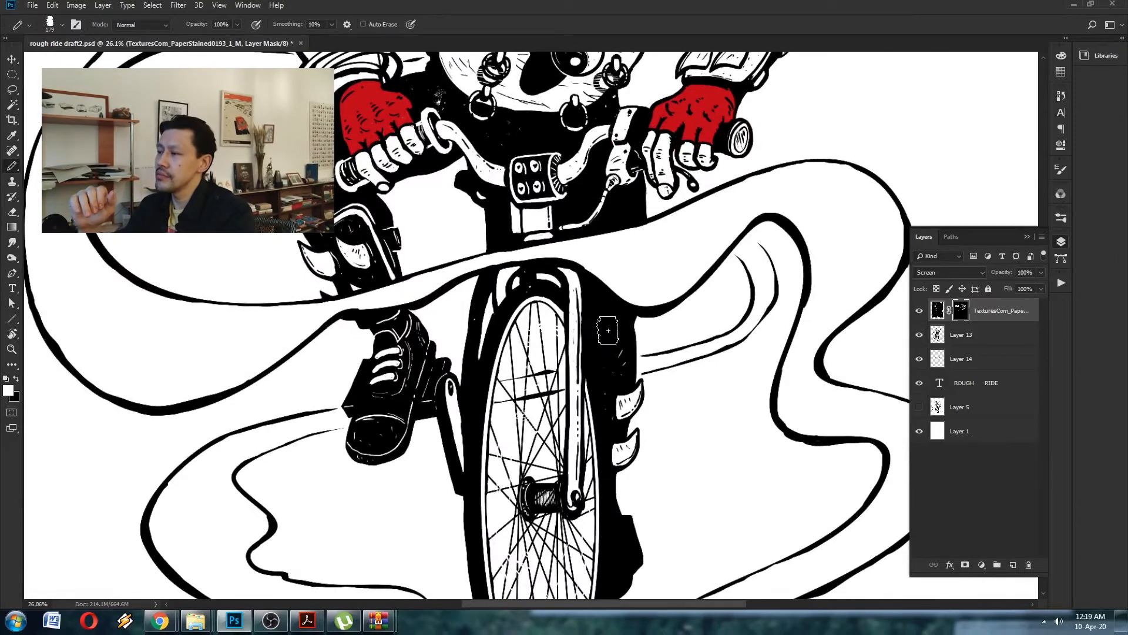
- Paint white on the paper-stain mask over the shoe and front wheel, undoing the heavy stroke on the shin guard
mouse_move(357, 222)
left_mouse_down()
mouse_move(375, 268)
mouse_move(339, 238)
left_mouse_up()
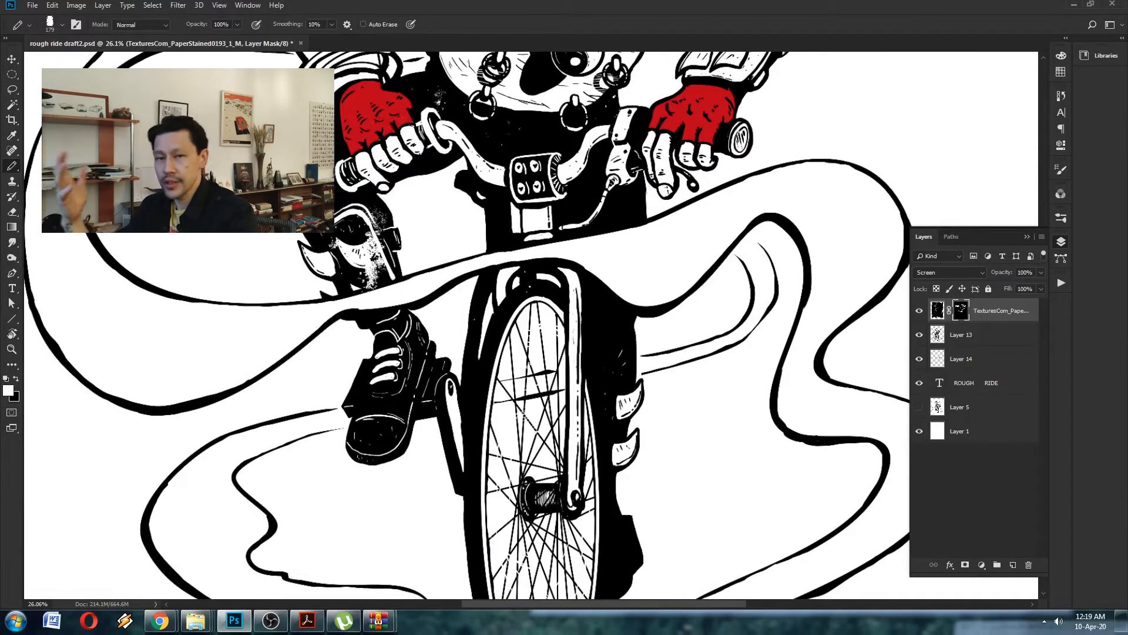
key("ctrl+z")
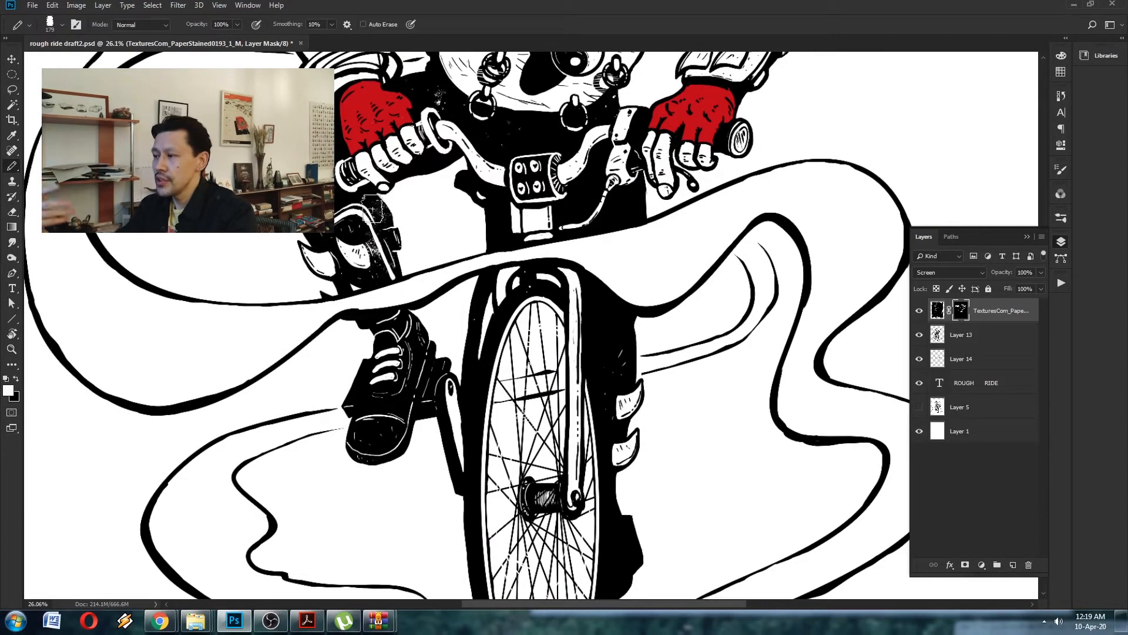
mouse_move(361, 285)
left_mouse_down()
mouse_move(387, 384)
mouse_move(361, 415)
mouse_move(405, 410)
left_mouse_up()
scroll(417, 383, "down", 3)
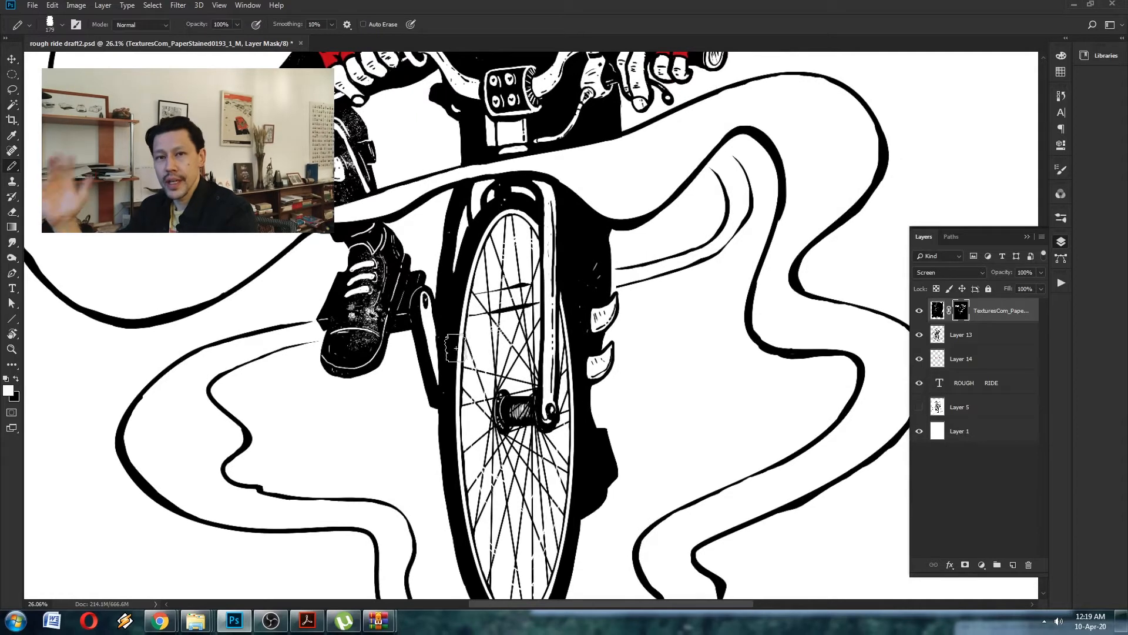
scroll(462, 304, "down", 6)
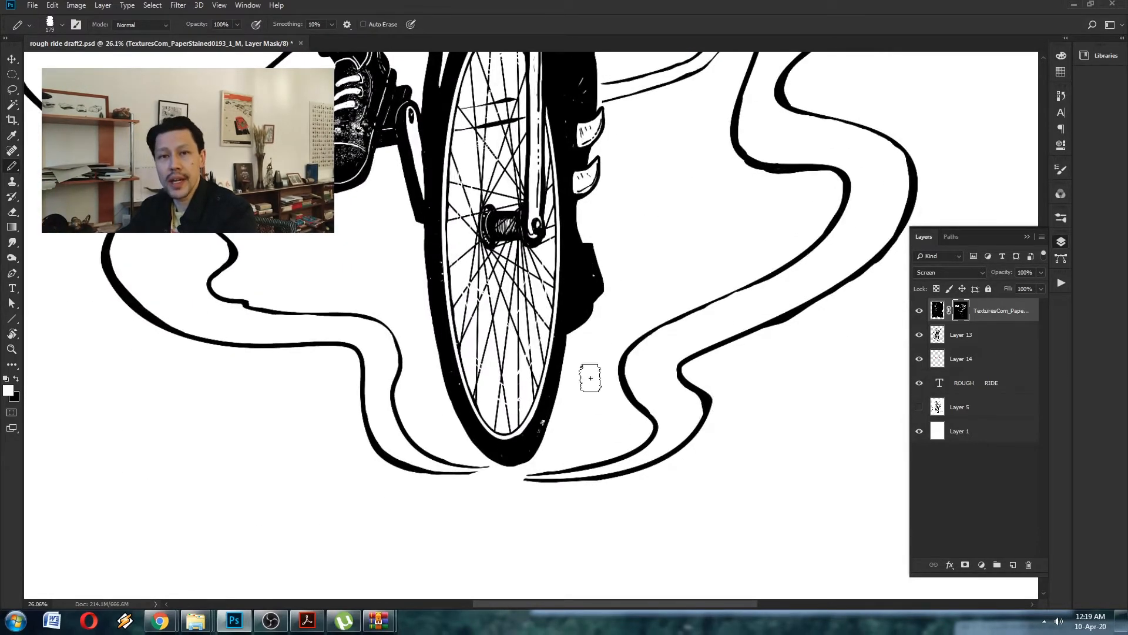
- Switch to the textures folder in Windows Explorer and bring the Rough Paper Halftone file into the poster
key("z")
left_click_drag(482, 217, 454, 221)
left_click_drag(522, 67, 493, 357)
key("alt+Tab")
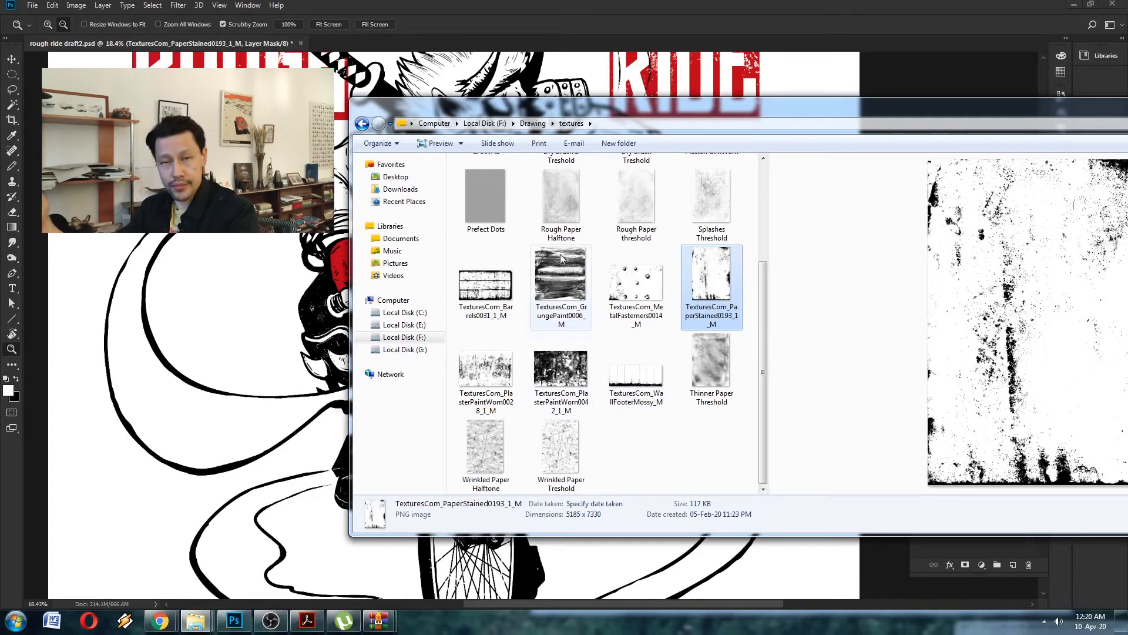
left_click(567, 221)
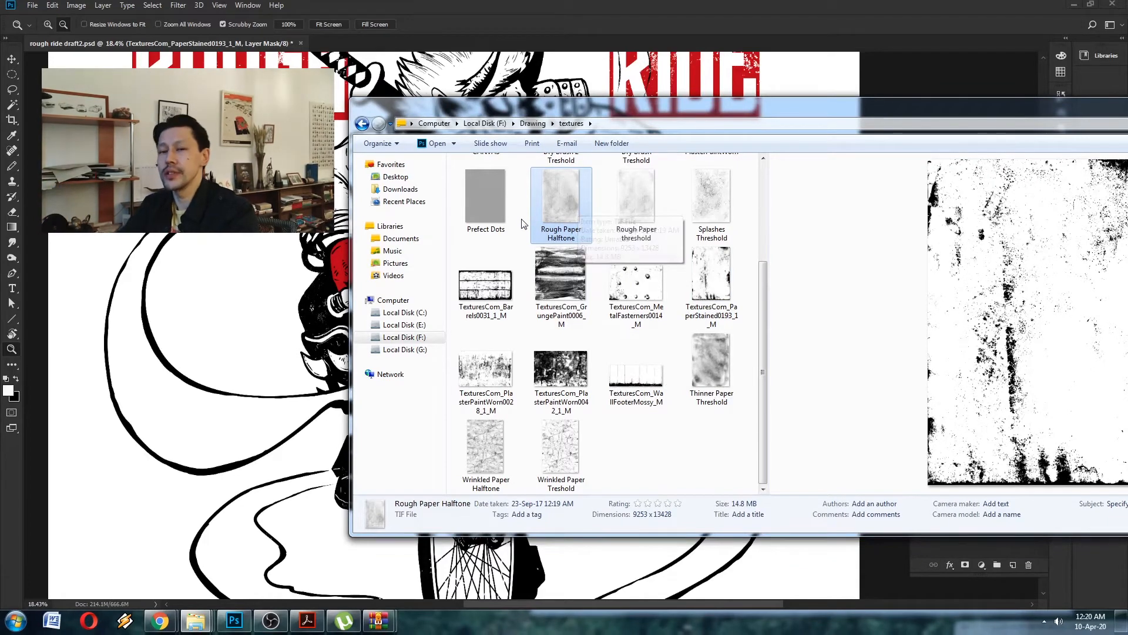
left_click_drag(558, 109, 825, 97)
left_click(470, 485)
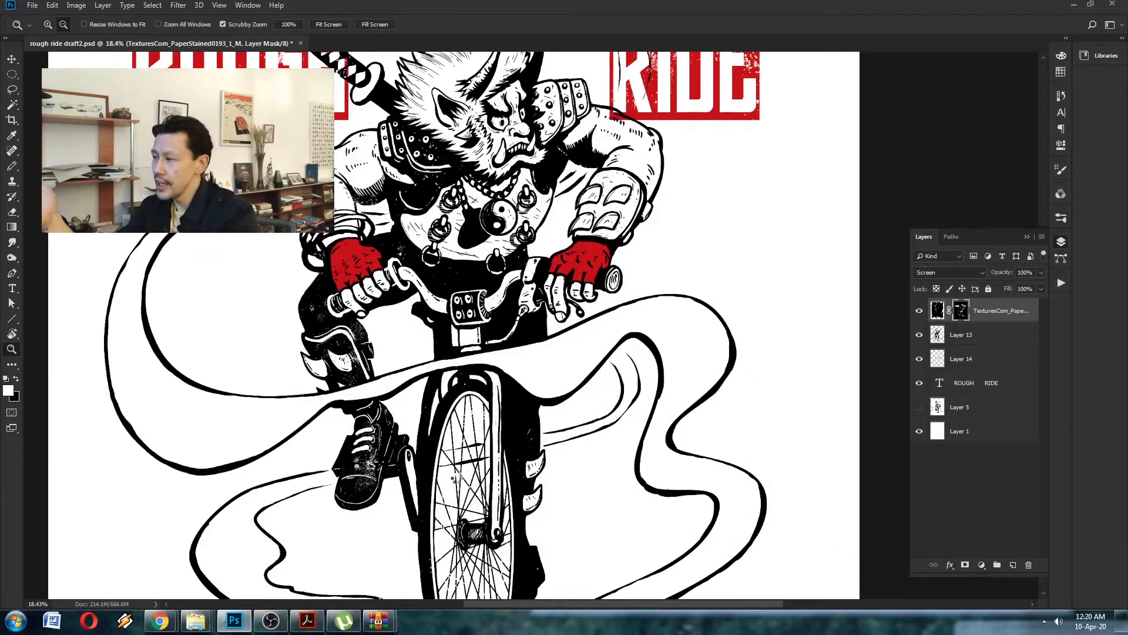
- Position the Rough Paper Halftone texture over the front wheel and commit the placement
key("ctrl+t")
left_click_drag(465, 423, 490, 262)
left_click_drag(491, 257, 499, 491)
key("Return")
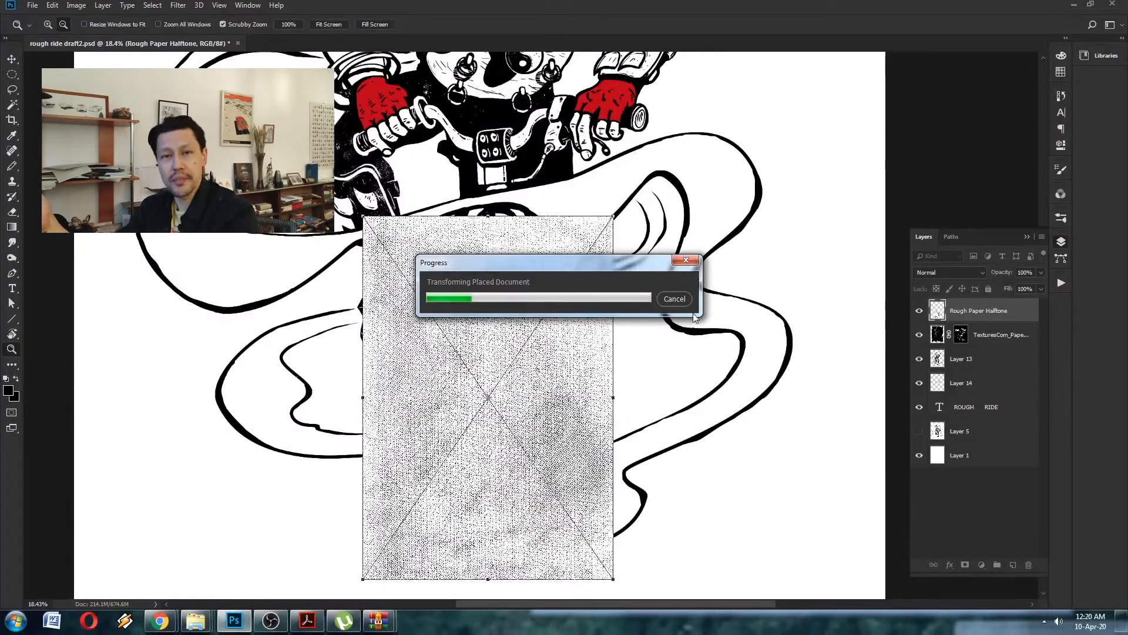
- Set the Rough Paper Halftone layer's blend mode to Screen and rasterize the layer
left_click(949, 273)
left_click(923, 371)
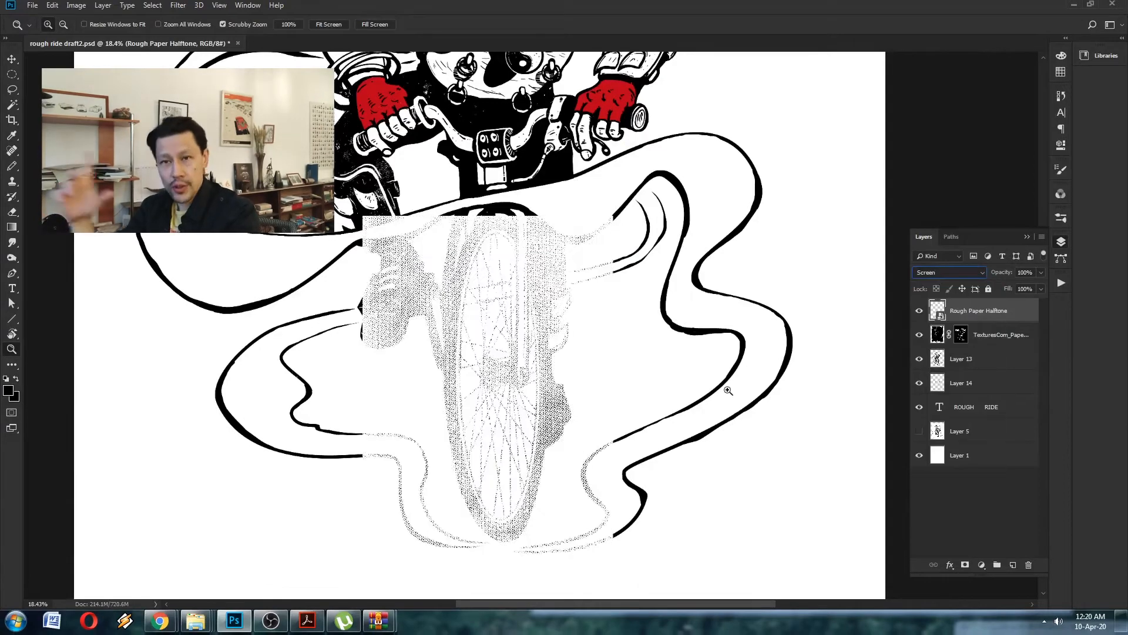
right_click(981, 321)
left_click(882, 319)
- Hide the Rough Paper Halftone layer with a black mask and paint white over the front tyre to reveal its dots
left_click(965, 564)
key("ctrl+i")
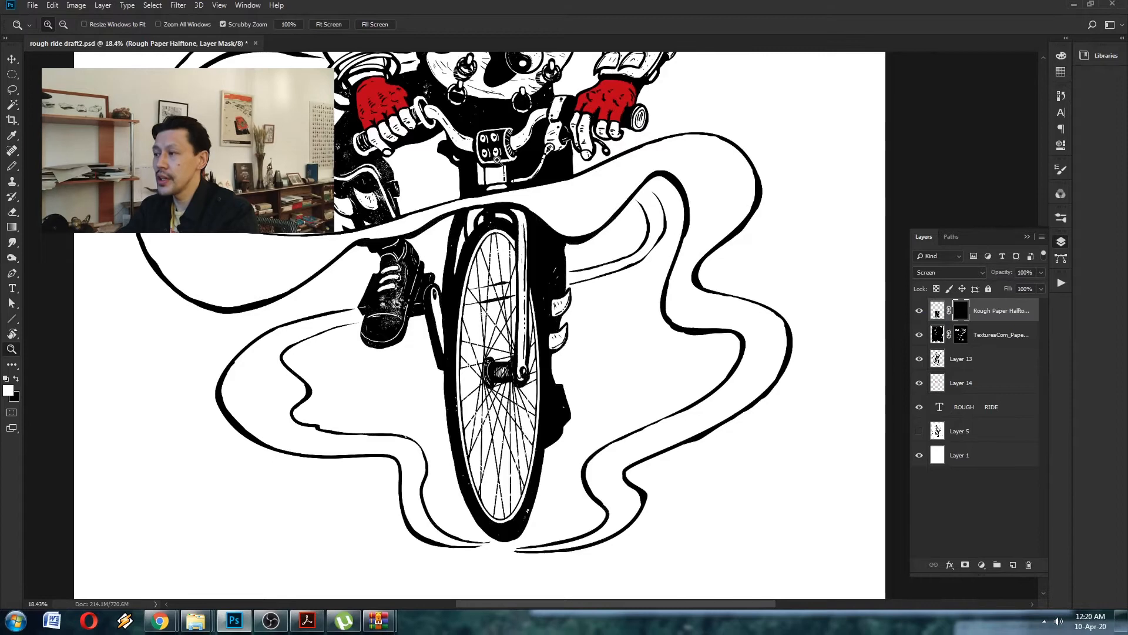
left_click_drag(474, 318, 528, 318)
key("b")
scroll(473, 163, "down", 5)
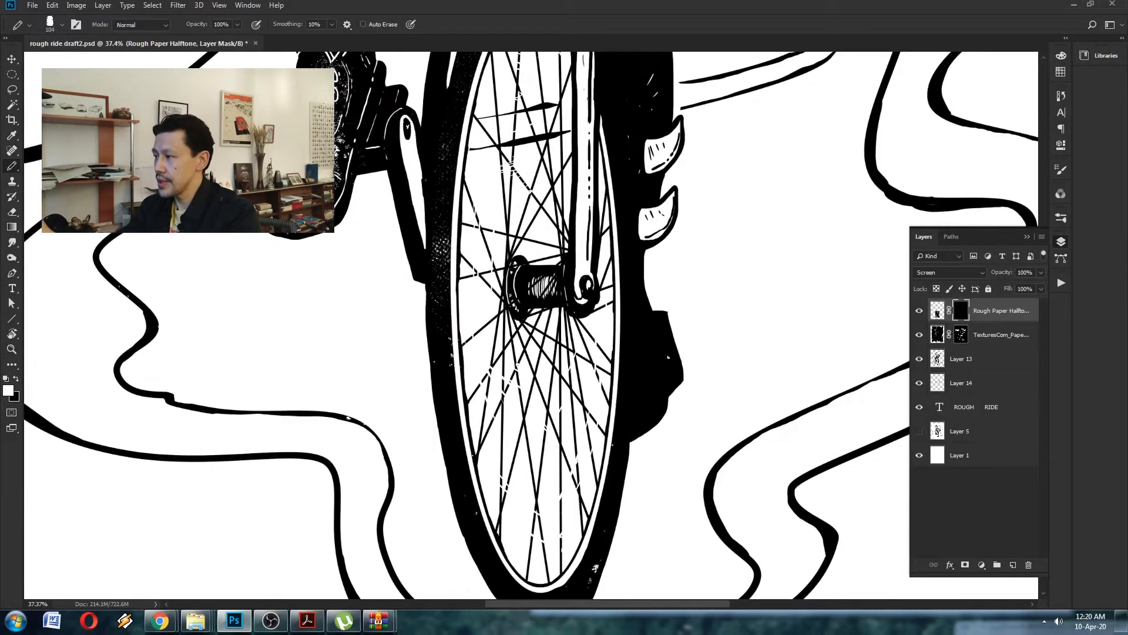
mouse_move(524, 370)
left_mouse_down("ctrl")
mouse_move(472, 370)
mouse_move(460, 528)
mouse_move(406, 511)
left_mouse_up("ctrl")
left_click_drag(637, 214, 685, 232, "ctrl")
- Place the TexturesCom_Barrels0031_1_M texture from the textures folder and stretch it across the ROUGH RIDE lettering
key("alt+Tab")
left_click_drag(751, 273, 221, 256)
key("Return")
key("v")
key("ctrl+t")
left_click_drag(341, 275, 689, 272)
key("Return")
- Set the barrels texture layer's blend mode to Screen and invert its colours
left_click(947, 273)
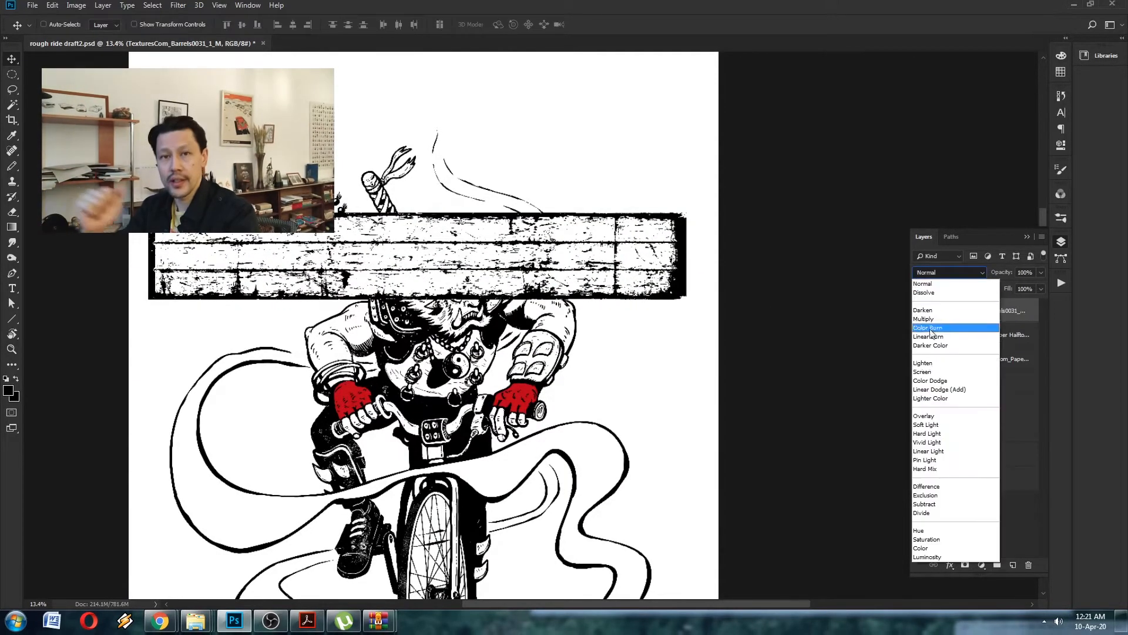
left_click(958, 348)
key("ctrl+i")
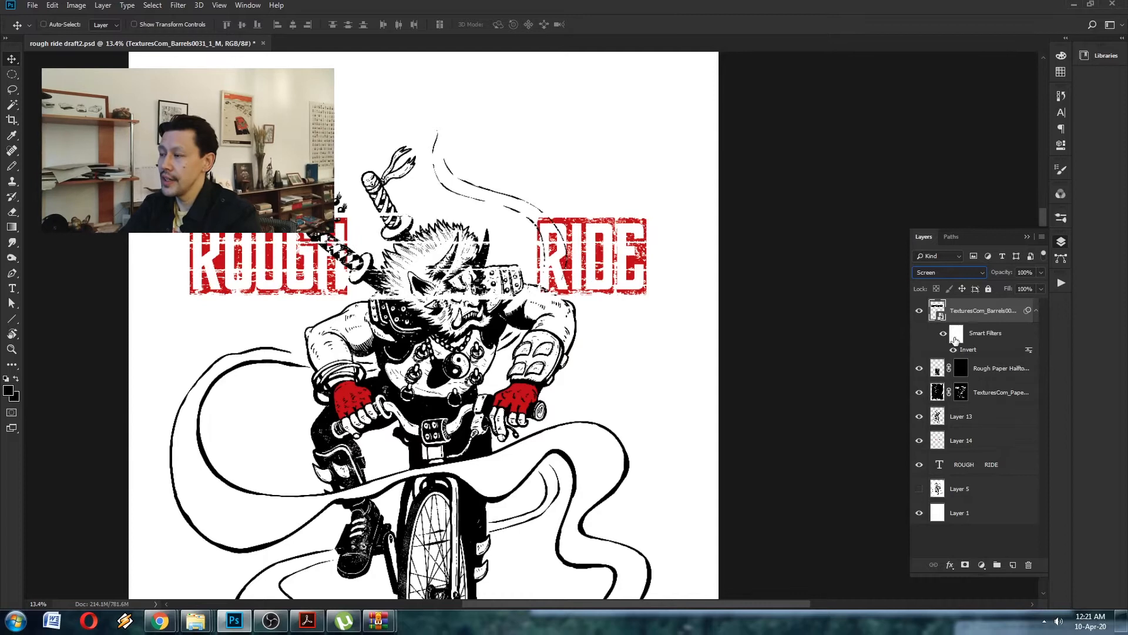
- Hide the barrels texture with a black layer mask and paint white over the lettering to reveal plank scratches
left_click(965, 565)
key("ctrl+i")
scroll(260, 278, "up", 2)
key("b")
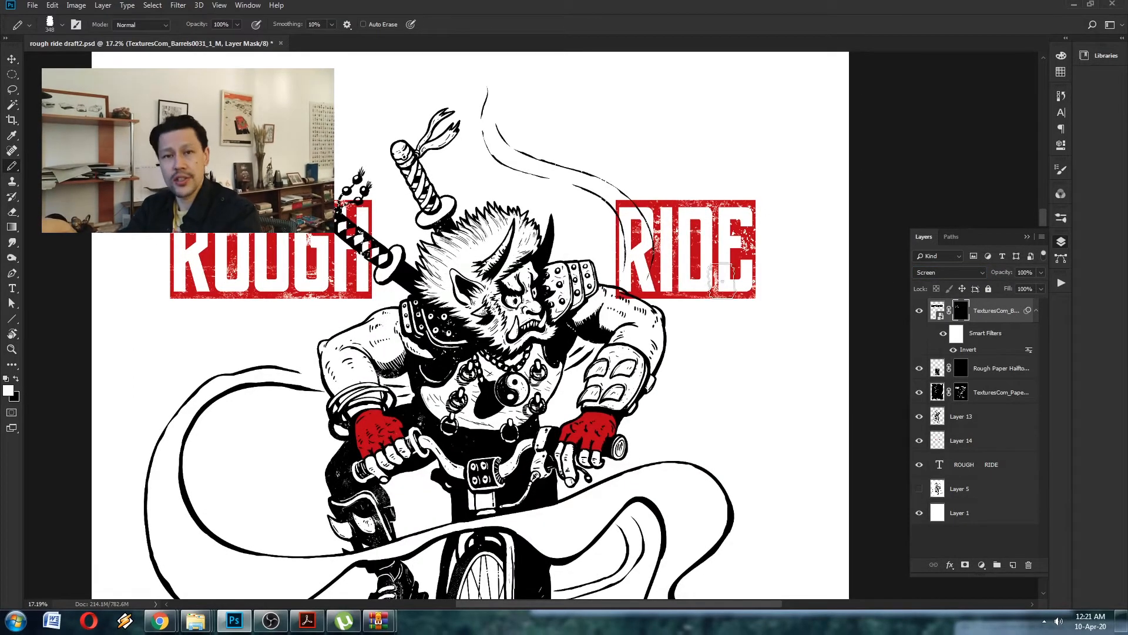
left_click_drag(396, 194, 382, 195, "alt")
left_click_drag(366, 191, 367, 254)
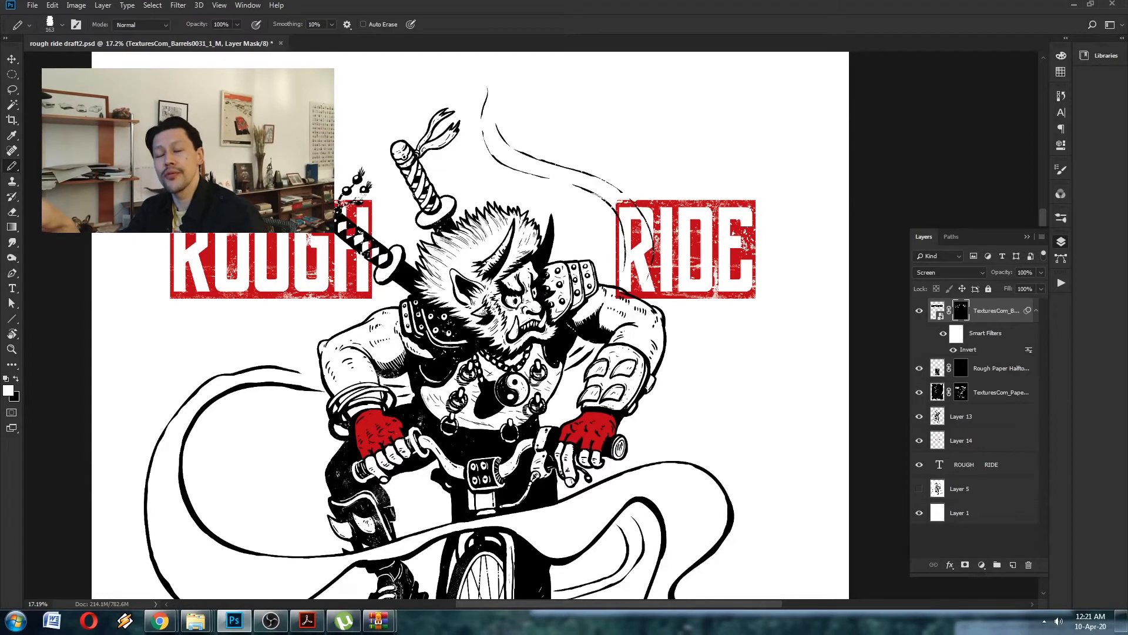
- Refine the barrels texture's mask up close on the word ROUGH and save the poster
key("z")
left_click_drag(337, 193, 382, 220)
left_click_drag(375, 210, 572, 242)
key("x")
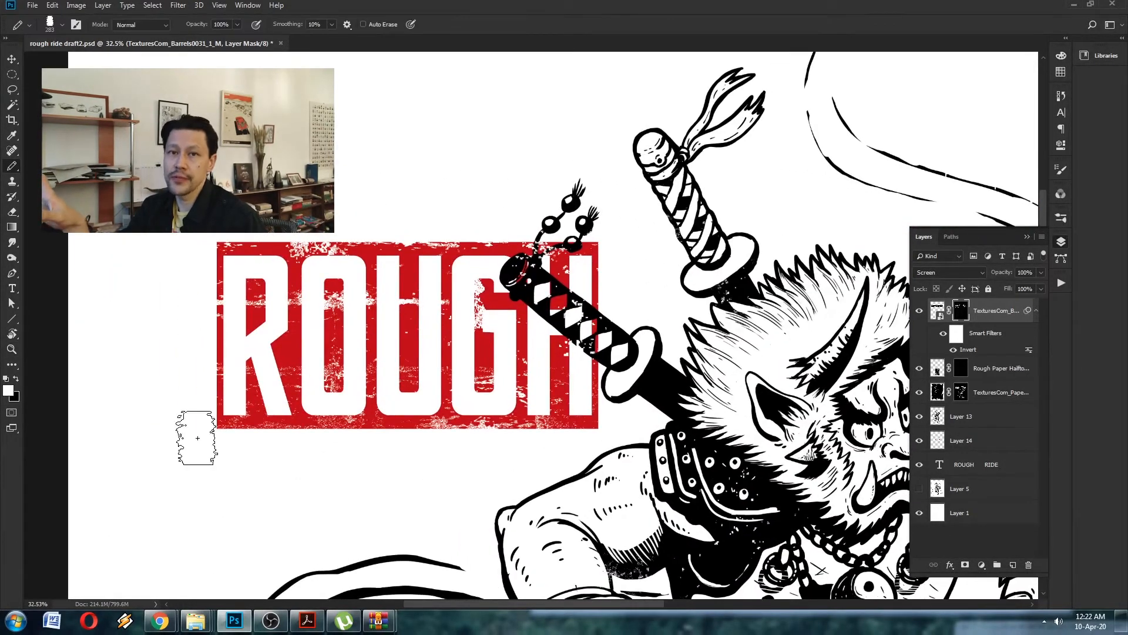
key("z")
left_click_drag(251, 237, 194, 238)
key("ctrl+s")
mouse_move(481, 312)
left_mouse_down()
mouse_move(524, 309)
mouse_move(464, 300)
left_mouse_up()
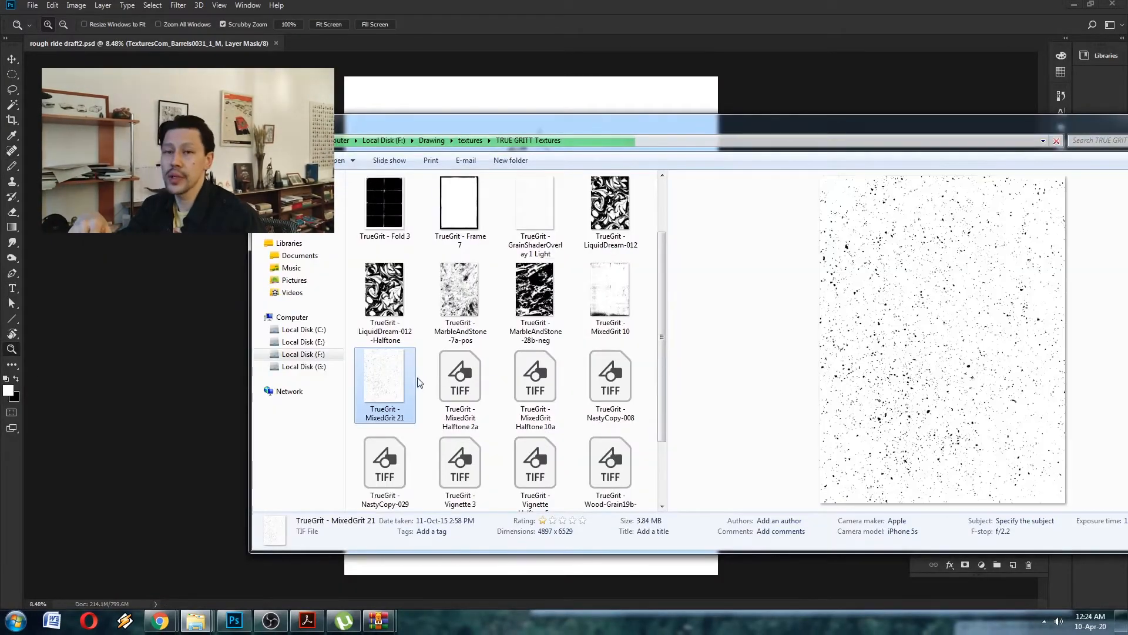
- Pick TrueGrit - MixedGrit Halftone 2a from the TRUE GRITT Textures folder and bring it into the poster
left_click(463, 396)
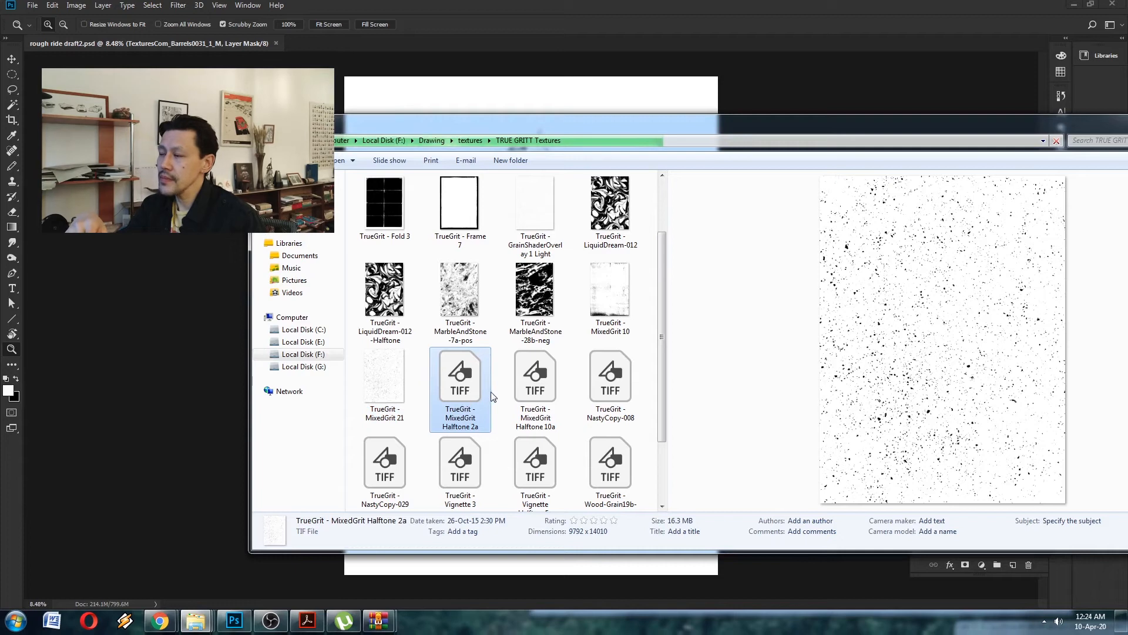
left_click_drag(661, 319, 667, 389)
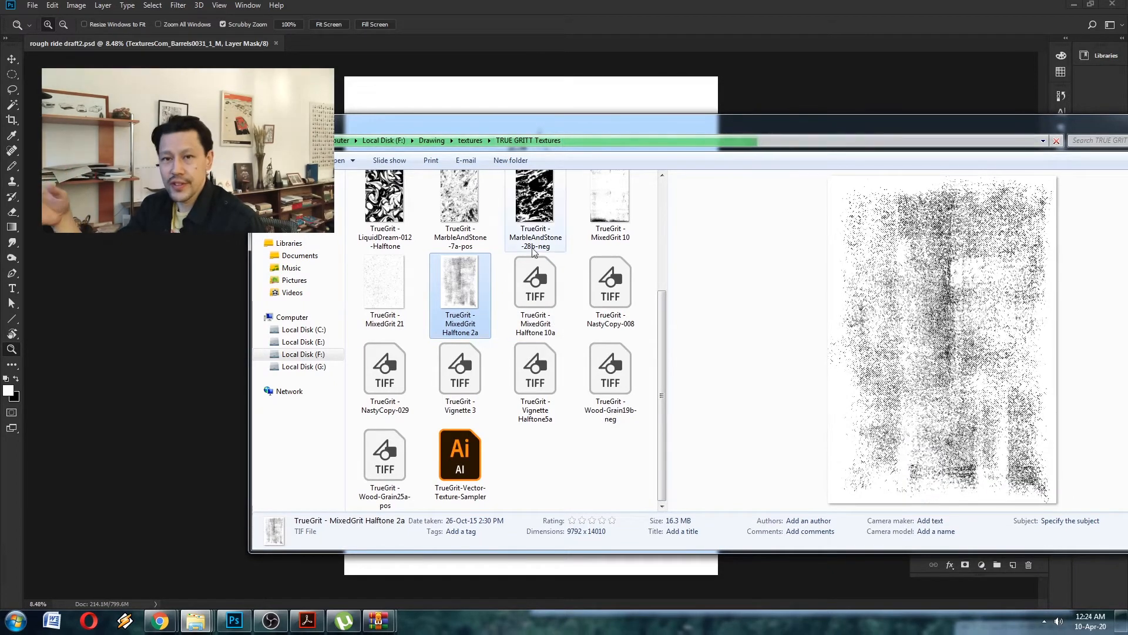
left_click_drag(548, 124, 894, 175)
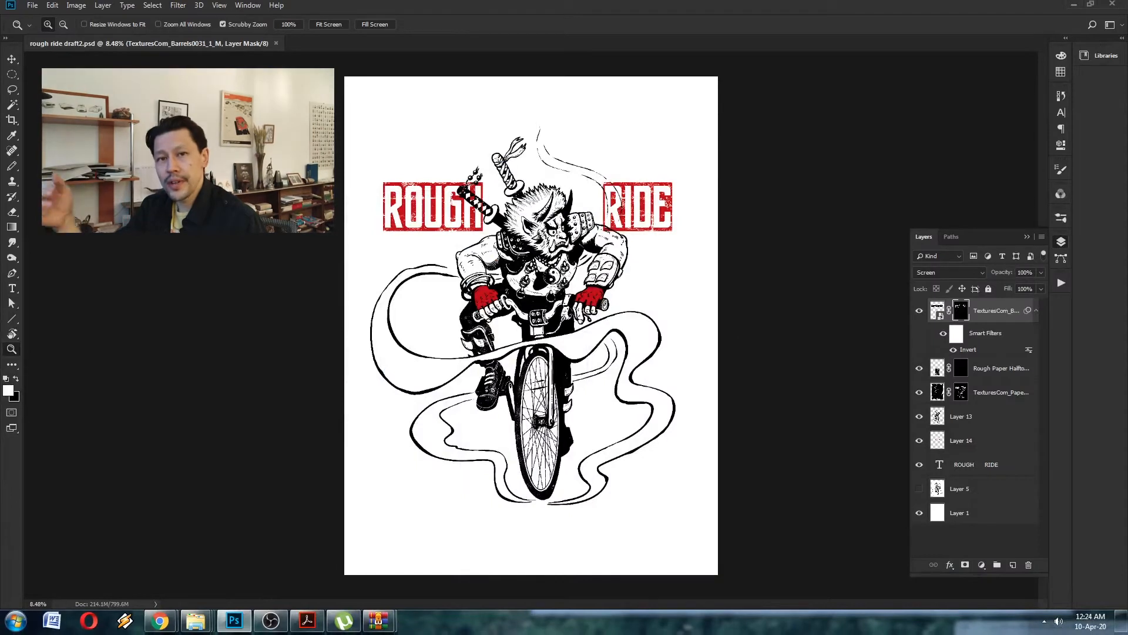
- Enlarge the placed MixedGrit Halftone 2a texture to cover most of the poster and commit it
key("ctrl+t")
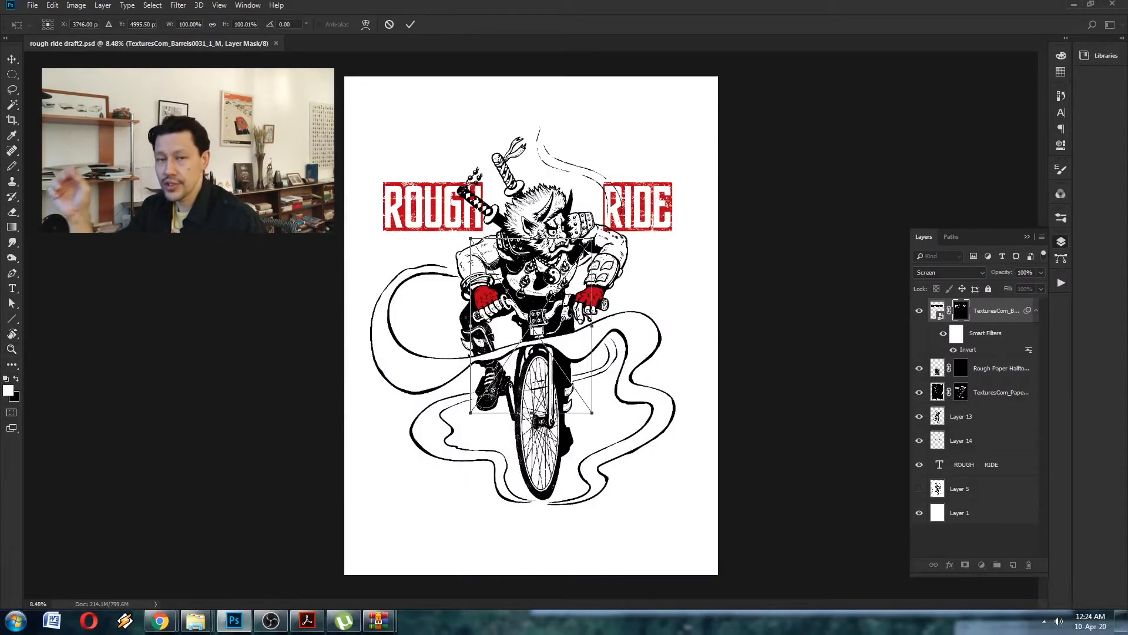
left_click_drag(592, 238, 716, 132)
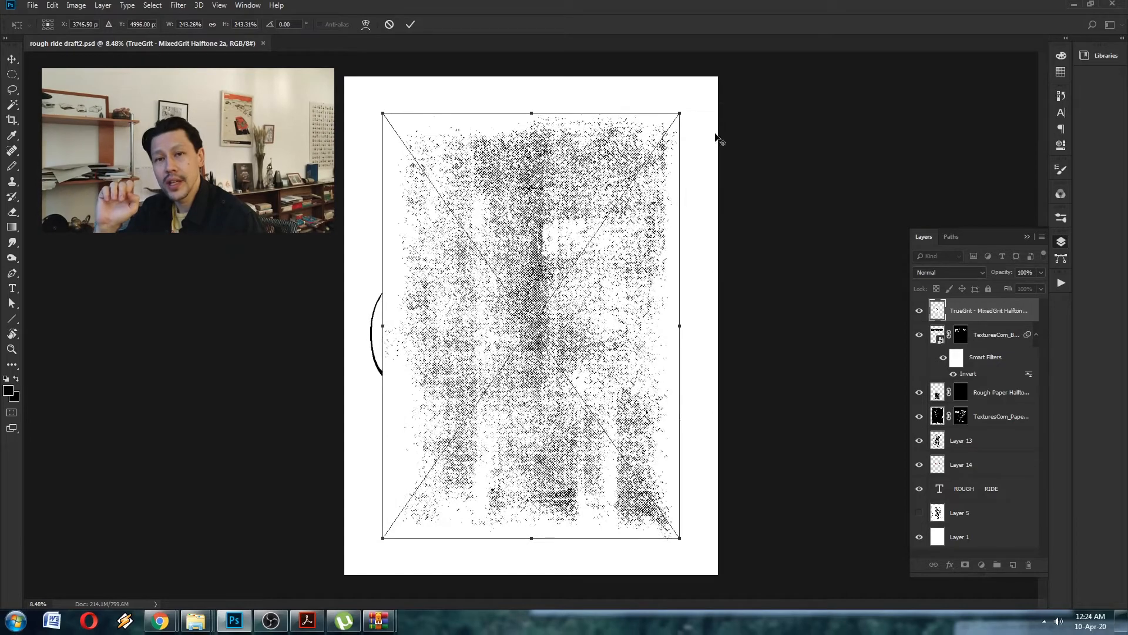
left_click_drag(648, 237, 640, 235)
left_click_drag(669, 145, 688, 138)
key("Return")
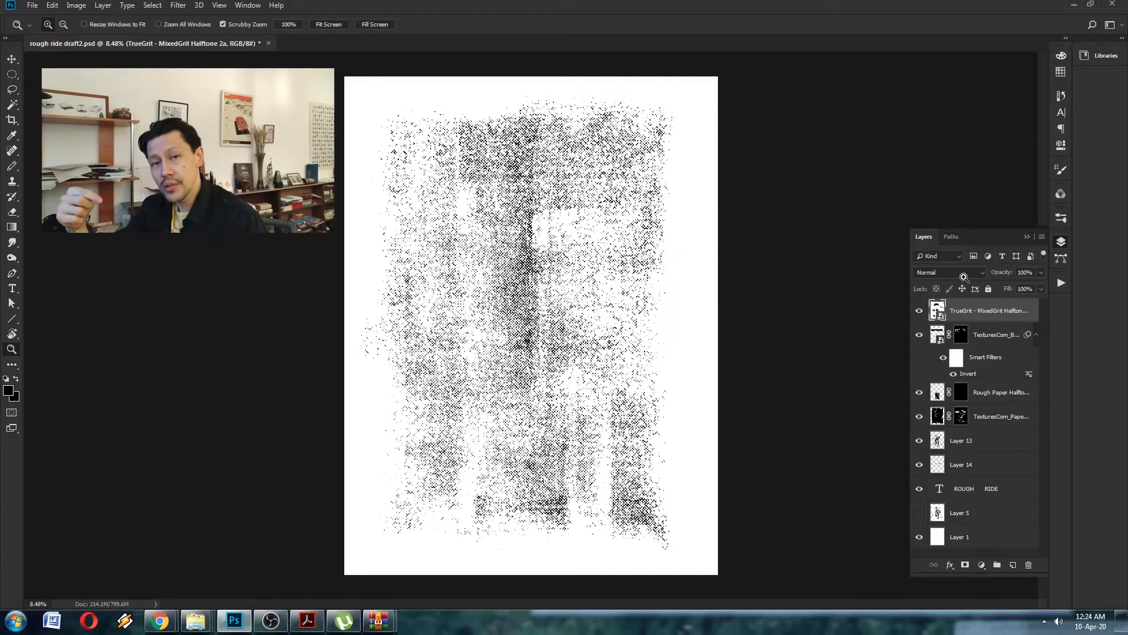
- Set the MixedGrit Halftone 2a layer to Multiply, then rotate it 90° and scale it to about 178% over the poster's upper half
left_click(592, 238)
left_click_drag(593, 240, 532, 239)
key("ctrl+t")
left_click_drag(663, 121, 617, 186)
left_click_drag(647, 203, 676, 286)
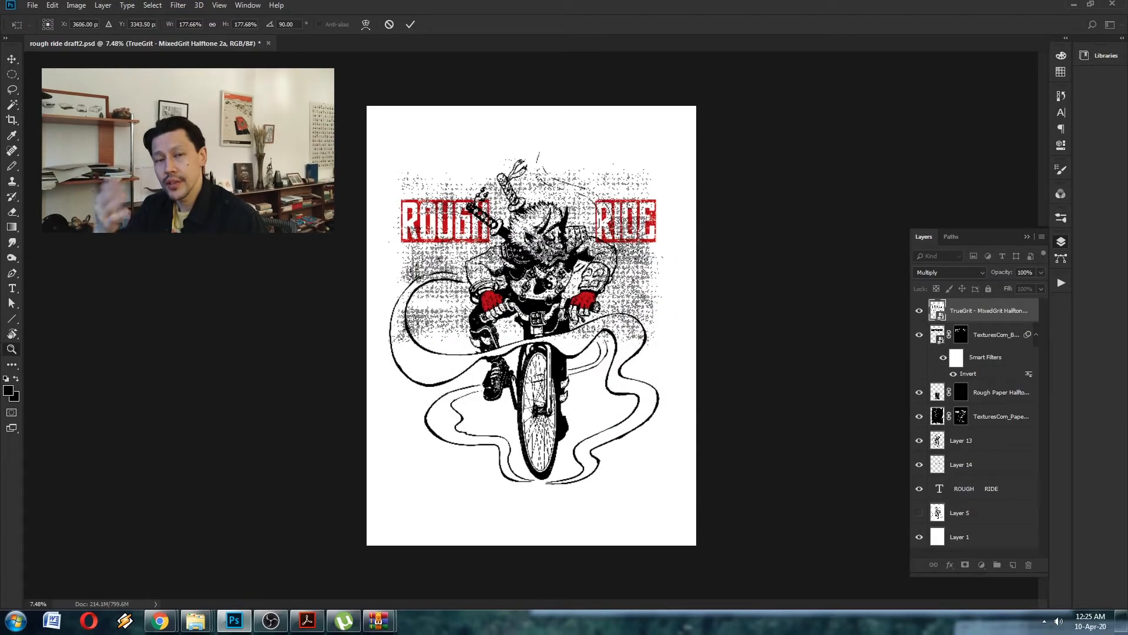
key("Return")
- Duplicate the MixedGrit halftone onto the lower half of the poster and merge the two copies
left_click_drag(568, 242, 568, 409)
mouse_move(556, 203)
left_mouse_down()
mouse_move(591, 203)
mouse_move(558, 203)
left_mouse_up()
left_click(962, 335, "shift")
key("ctrl+e")
- Set the merged halftone layer to Multiply and hide it with a layer mask inverted to black
left_click(948, 272)
left_click(943, 320)
mouse_move(552, 266)
left_mouse_down()
mouse_move(590, 266)
mouse_move(553, 266)
left_mouse_up()
left_click(966, 564)
key("ctrl+i")
left_click_drag(545, 201, 603, 201)
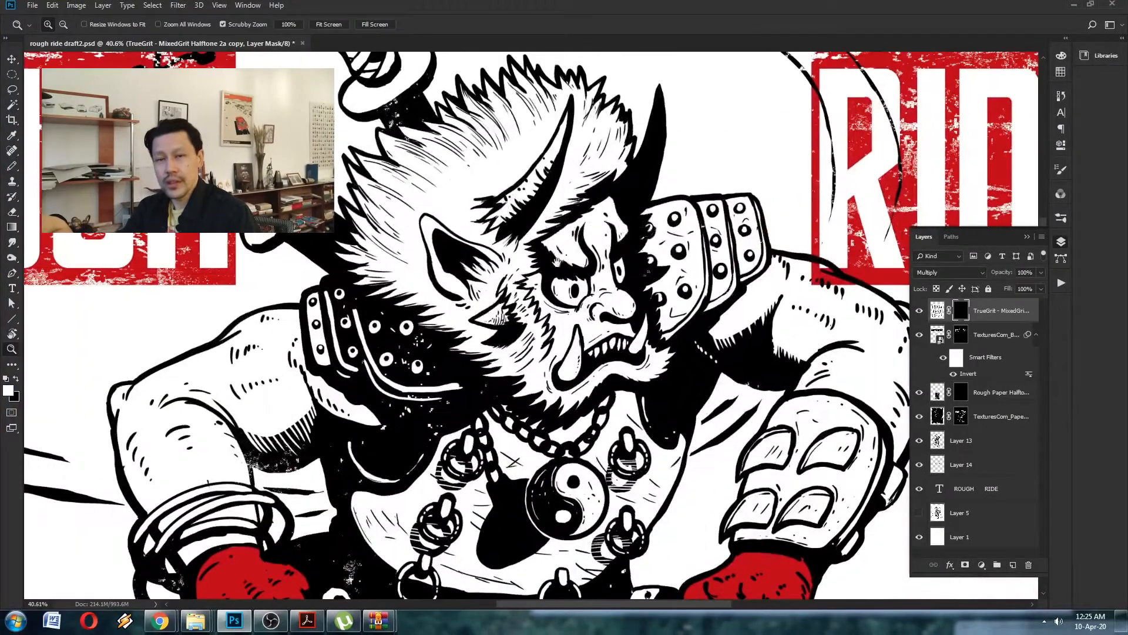
- Paint white on the merged halftone's mask with the Pencil tool over the demon's brow and face
key("b")
left_click_drag(596, 255, 616, 256, "ctrl")
left_click_drag(585, 247, 580, 248, "alt")
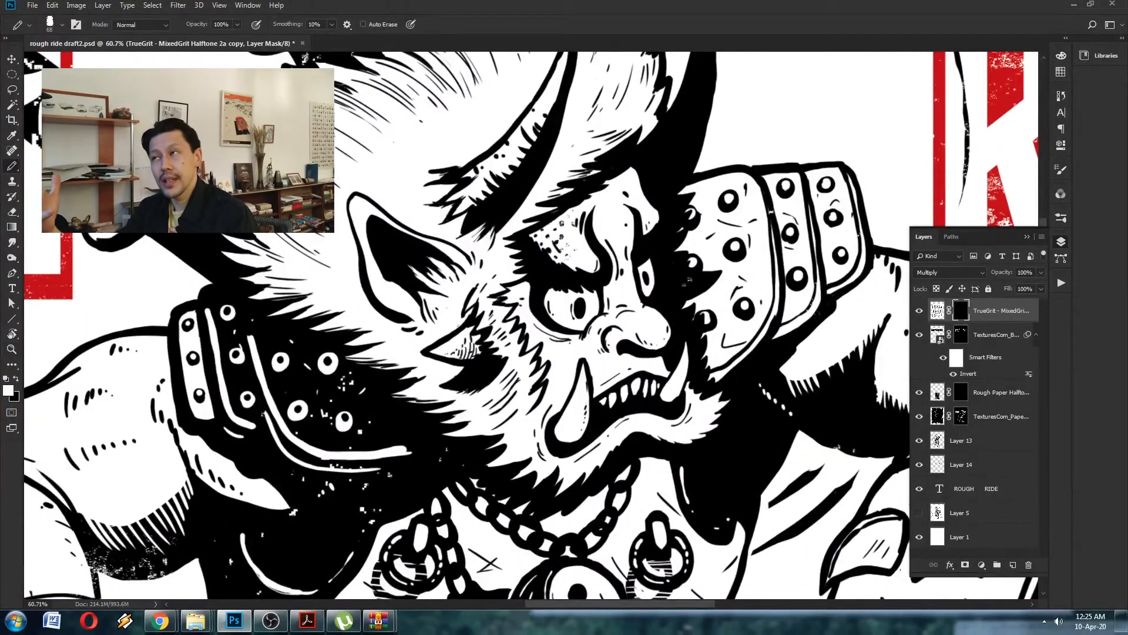
mouse_move(516, 291)
left_mouse_down()
mouse_move(499, 313)
mouse_move(528, 303)
mouse_move(532, 222)
mouse_move(500, 197)
mouse_move(618, 156)
left_mouse_up()
left_click(950, 312)
mouse_move(497, 245)
left_mouse_down()
mouse_move(579, 312)
mouse_move(591, 300)
left_mouse_up()
- Paint black on the halftone mask over the demon's face to clear the dots there
key("x")
mouse_move(540, 212)
left_mouse_down()
mouse_move(639, 154)
mouse_move(582, 130)
mouse_move(536, 265)
left_mouse_up()
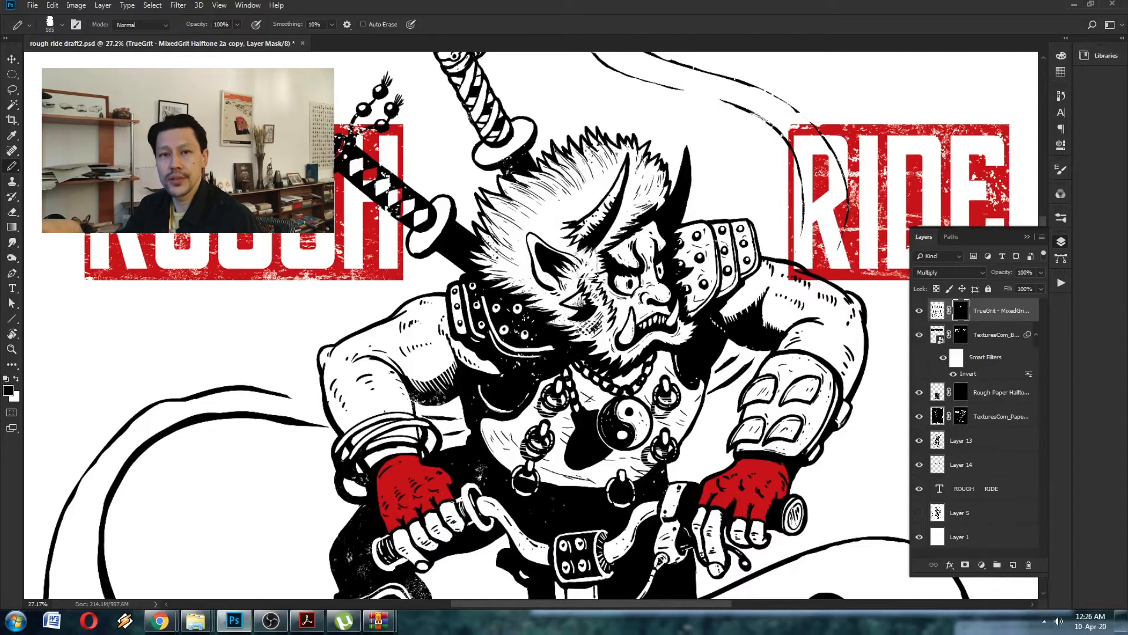
left_click_drag(681, 258, 726, 257, "ctrl")
left_click_drag(607, 267, 588, 269, "alt")
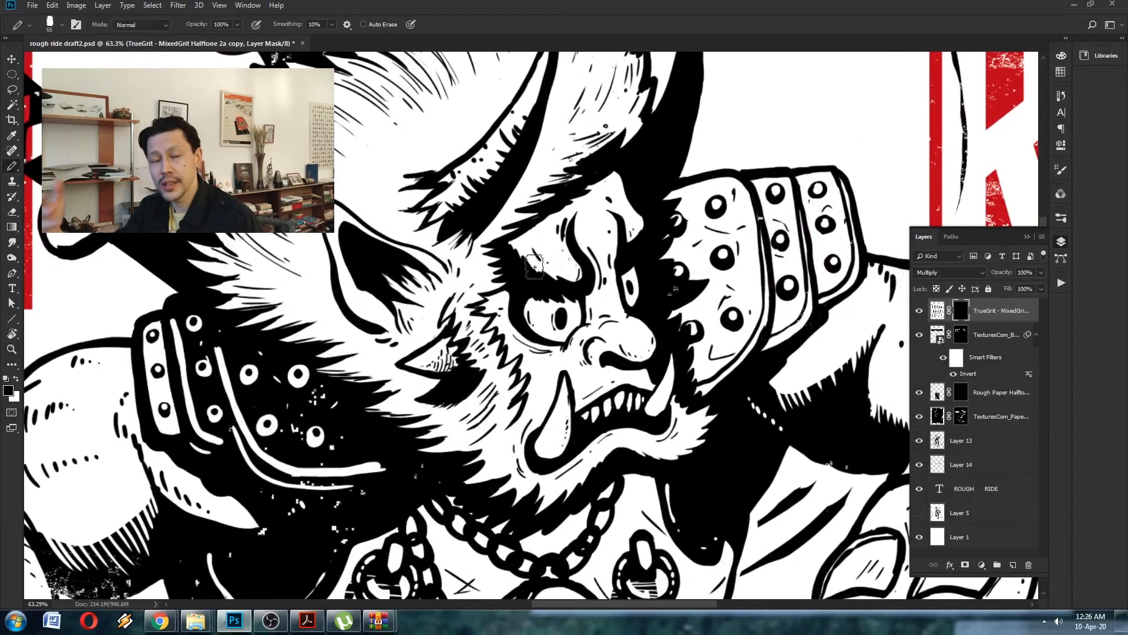
- Paint white on the halftone mask over the demon's brow and cheek to shade them with dots
left_click_drag(531, 244, 545, 212)
left_click_drag(500, 300, 552, 417)
left_click_drag(664, 264, 582, 310)
mouse_move(610, 262)
left_mouse_down()
mouse_move(612, 290)
mouse_move(600, 298)
left_mouse_up()
- Paint white on the halftone mask over the studded shoulder plates and adjacent upper arm to add dotted shading
key("x")
mouse_move(631, 356)
left_mouse_down()
mouse_move(715, 353)
mouse_move(717, 325)
left_mouse_up()
left_click_drag(686, 447, 587, 373)
left_click_drag(705, 381, 629, 252)
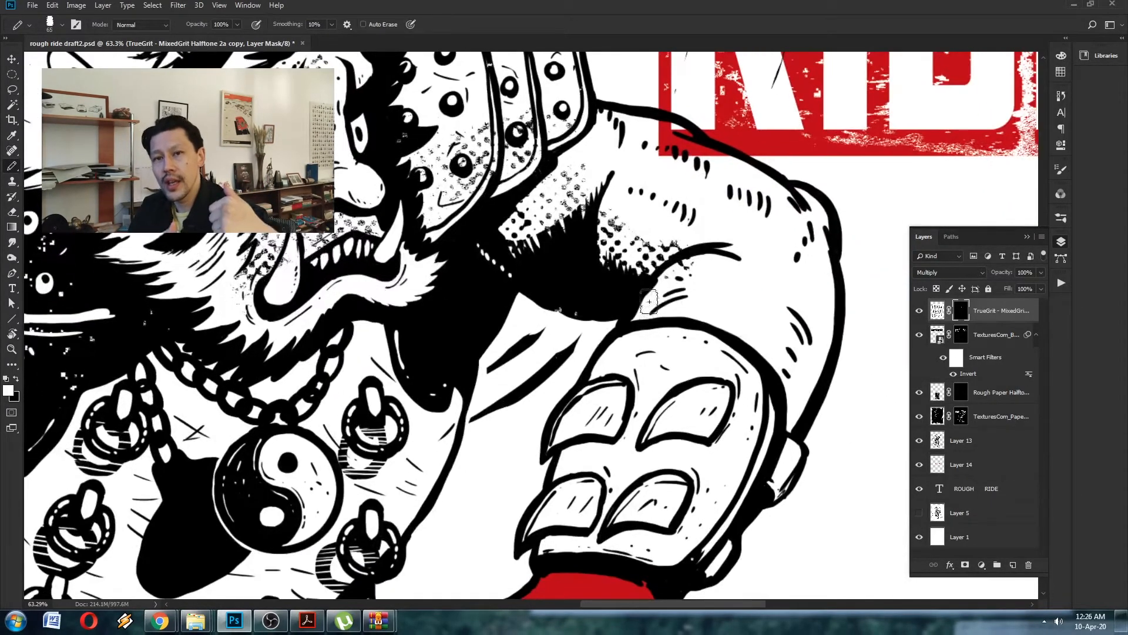
- Paint white on the halftone mask over the forearm guard and the arm's outer edge to add dotted shading
left_click_drag(762, 402, 684, 436)
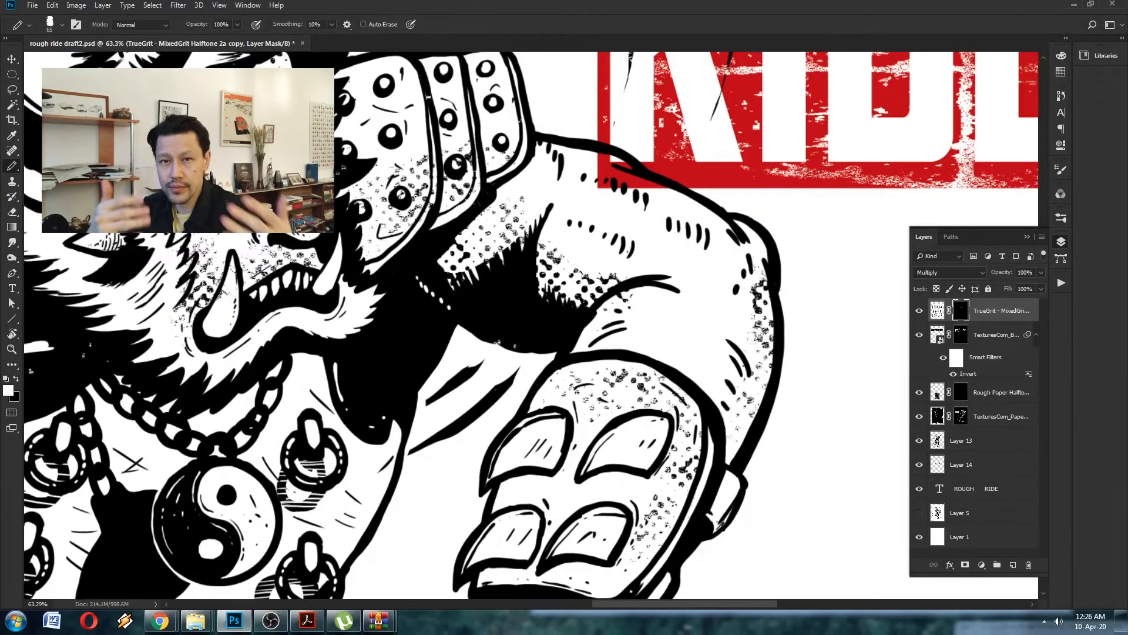
left_click_drag(435, 329, 737, 337)
left_click_drag(588, 353, 541, 355)
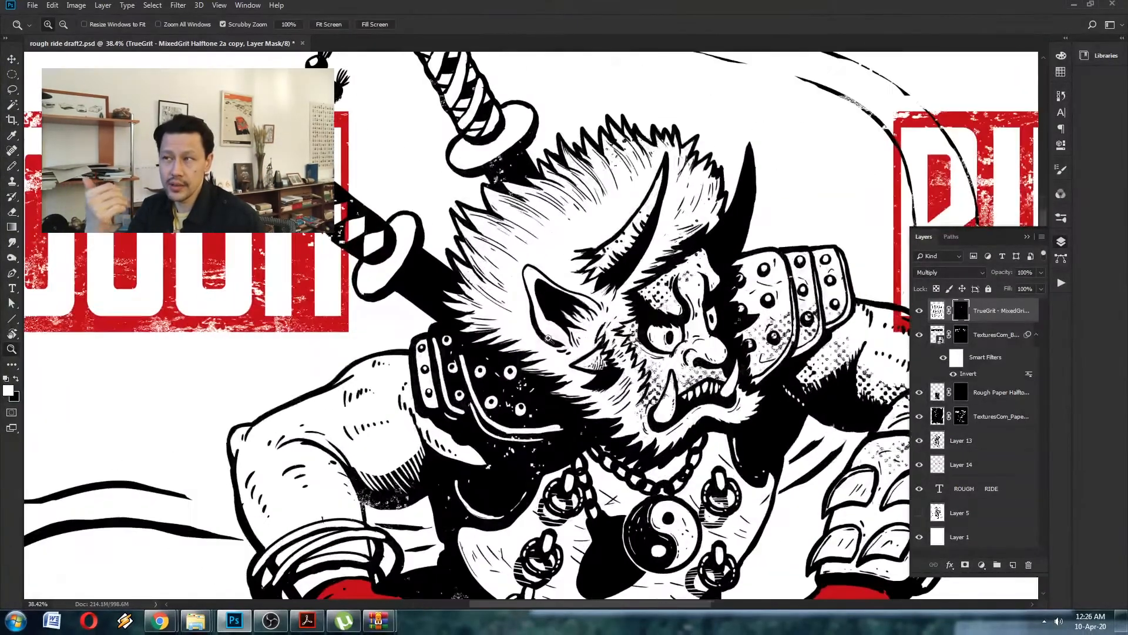
- Paint white on the halftone mask over the demon's bare shoulder and upper arm beside the spiky pauldron to add dotted shading
left_click_drag(442, 450, 491, 365)
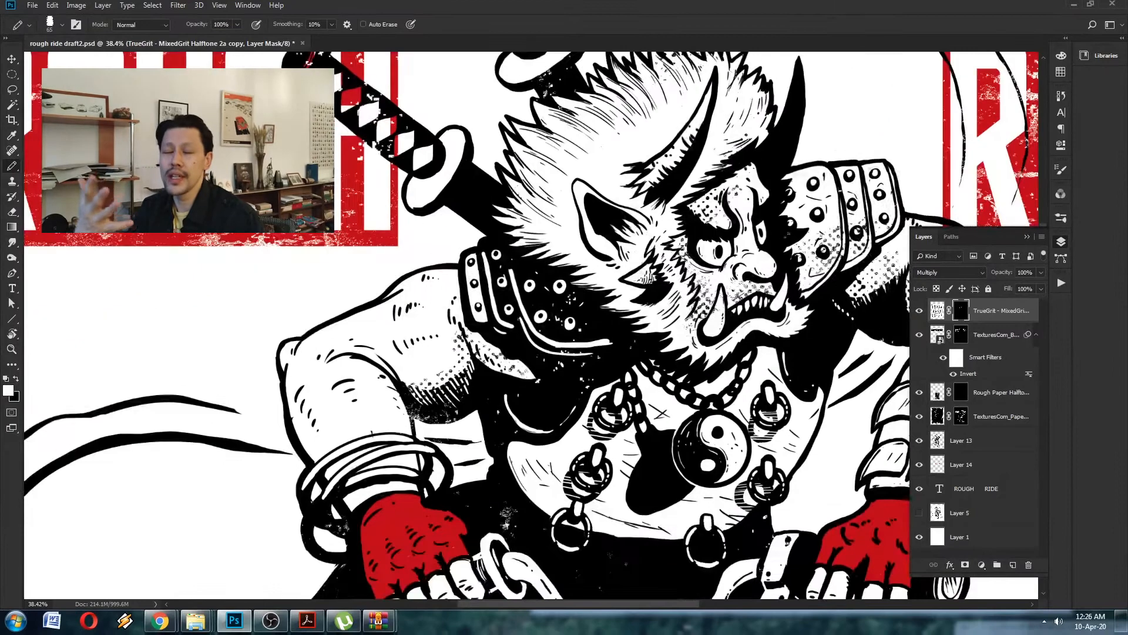
left_click_drag(375, 522, 356, 416)
left_click_drag(826, 442, 578, 409)
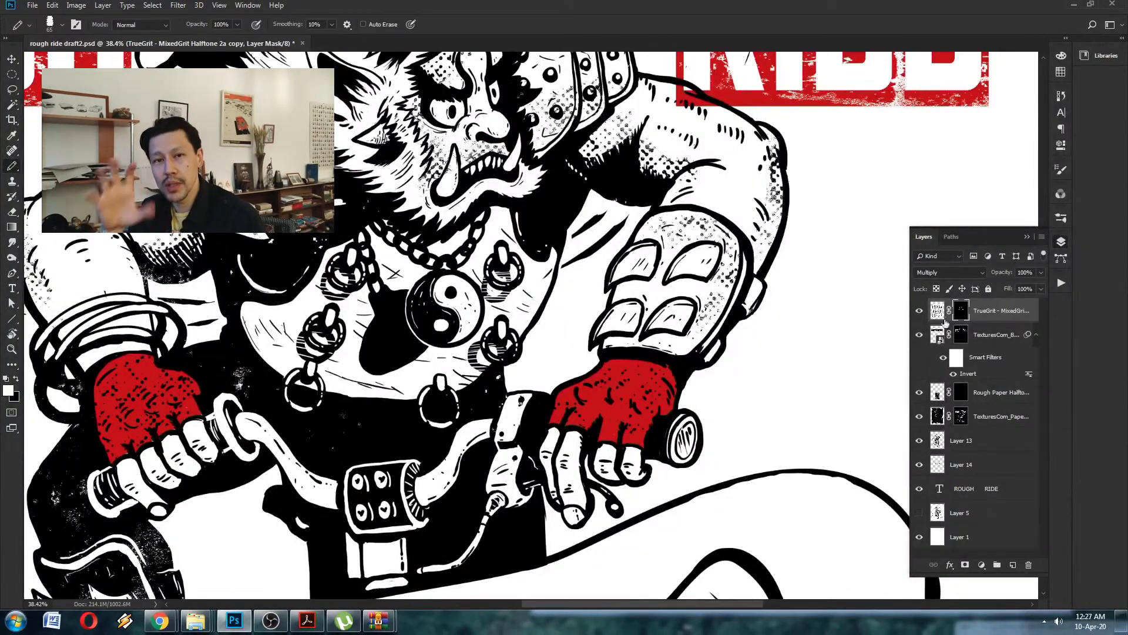
- Paint white on the halftone mask over the handlebars, gripping fingers and the bike's head tube to shade them with dots
key("z")
left_click_drag(701, 334, 674, 335)
left_click_drag(617, 405, 652, 383)
left_click_drag(749, 358, 723, 359)
left_click_drag(599, 449, 650, 441)
key("b")
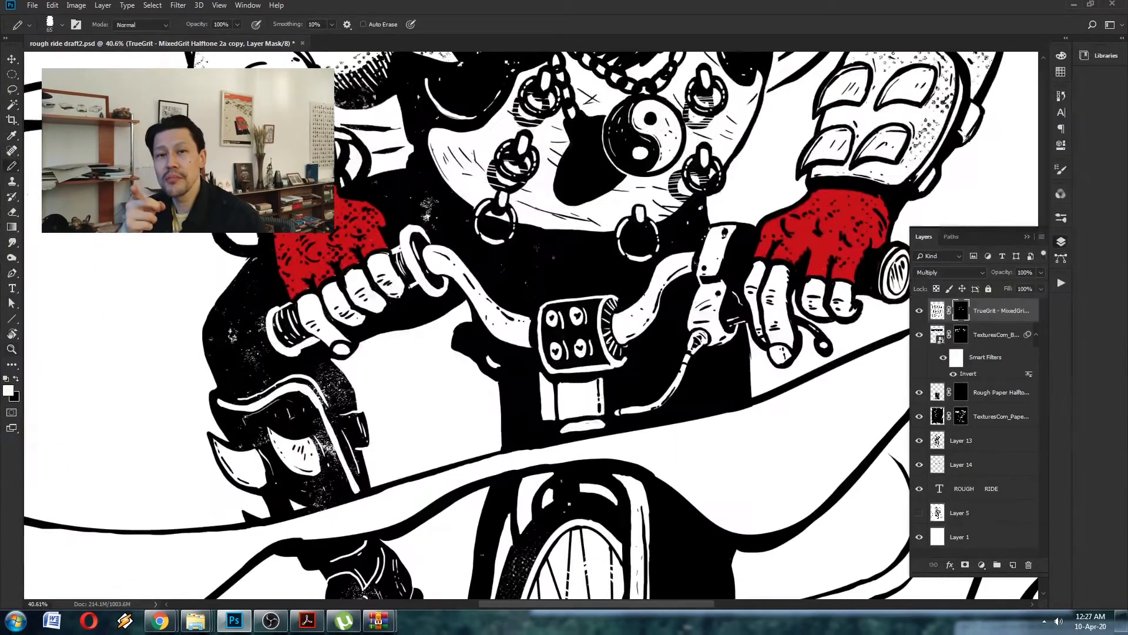
left_click_drag(475, 299, 513, 332)
left_click_drag(470, 326, 559, 327)
right_click(406, 309, "alt")
scroll(445, 274, "down", 3)
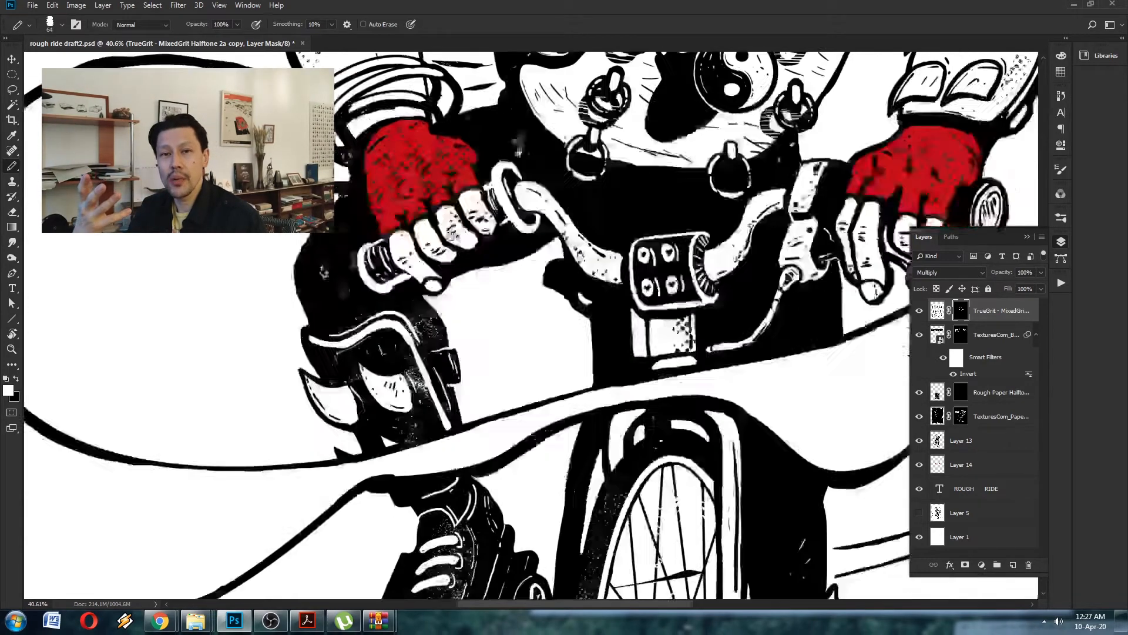
left_click_drag(471, 377, 302, 183)
- Paint white on the halftone mask along the outer edge of the ribbon right of the wheel to add dotted shading
key("z")
mouse_move(647, 270)
left_mouse_down()
mouse_move(605, 316)
mouse_move(583, 320)
left_mouse_up()
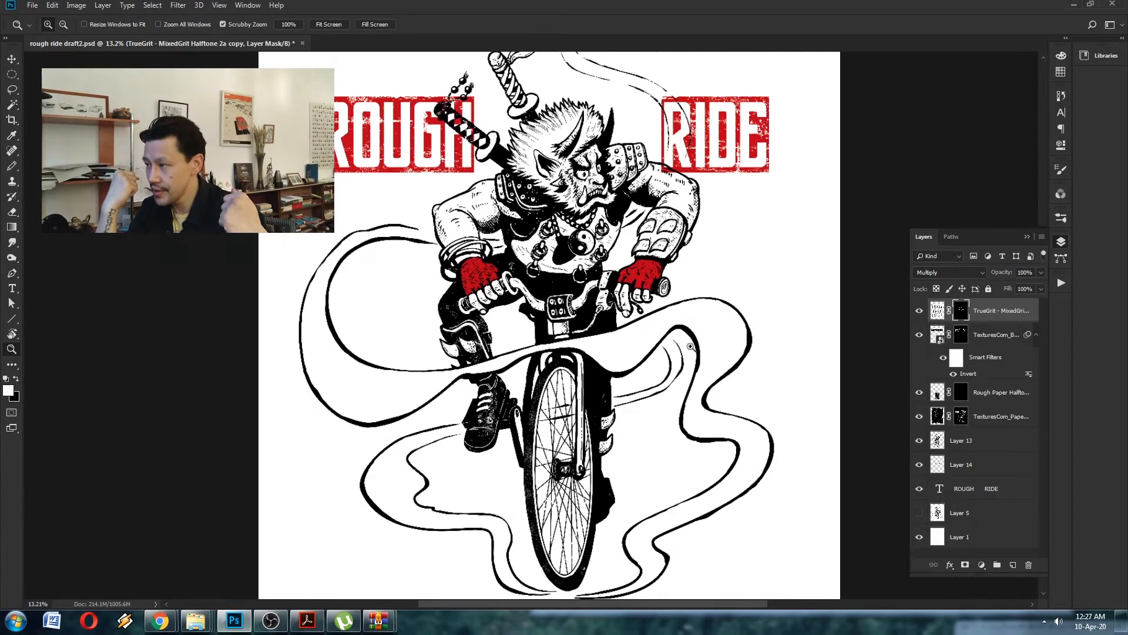
left_click_drag(775, 369, 814, 368)
key("b")
scroll(459, 324, "down", 7)
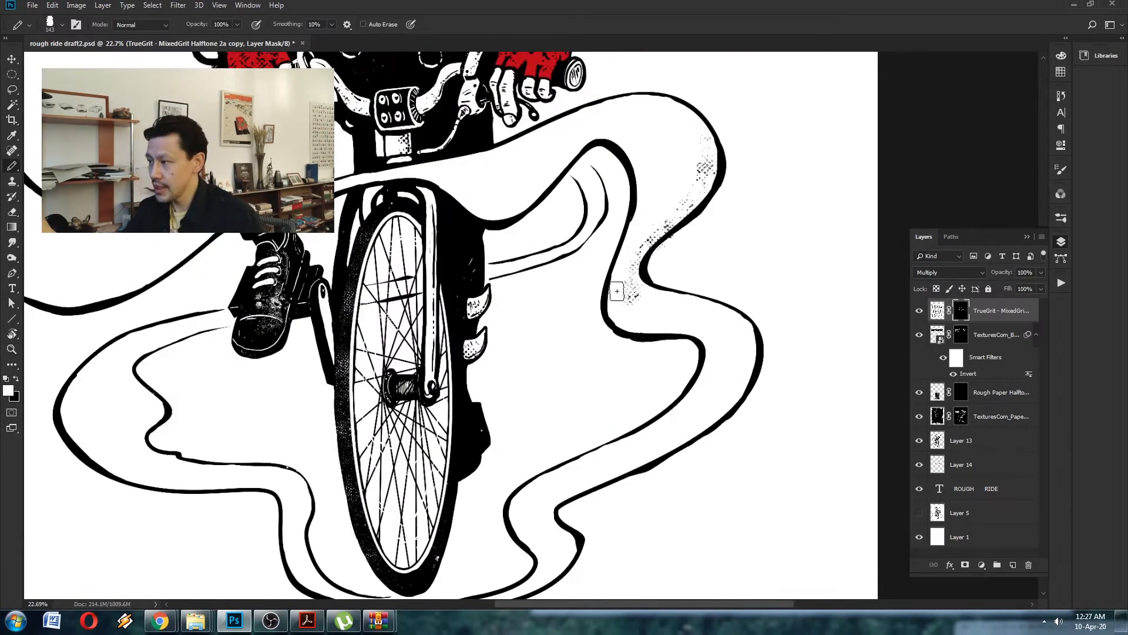
left_click_drag(541, 385, 547, 446)
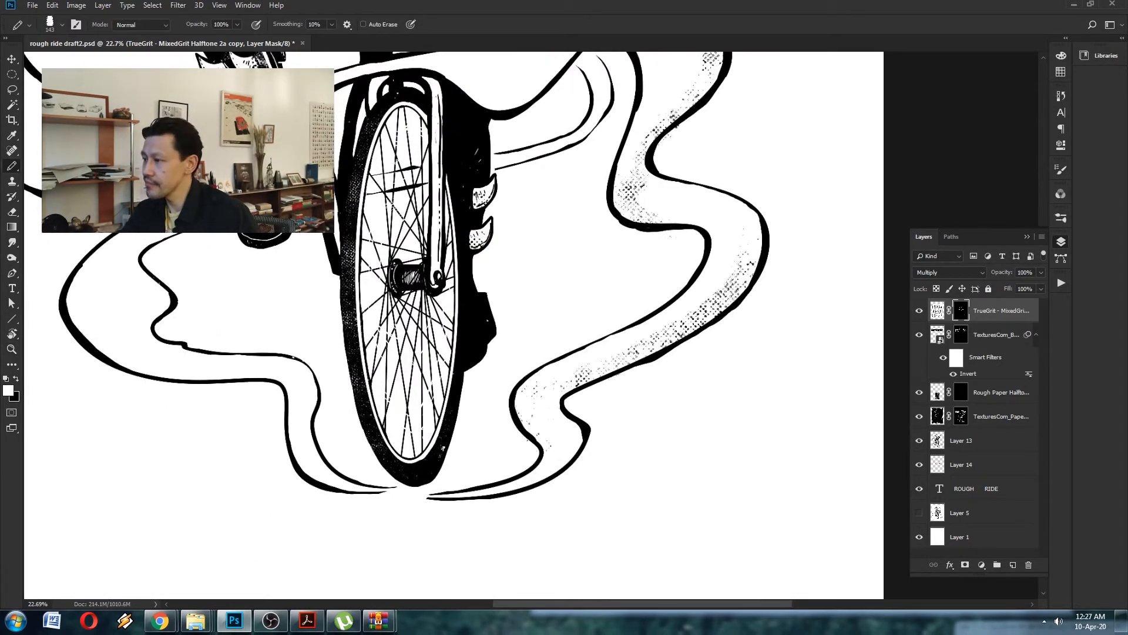
- Paint white on the halftone mask along the ribbon's left-hand loops and its band across the bike to add dotted shading
left_click_drag(306, 364, 463, 384)
left_click_drag(442, 388, 347, 386)
left_click_drag(306, 388, 253, 342)
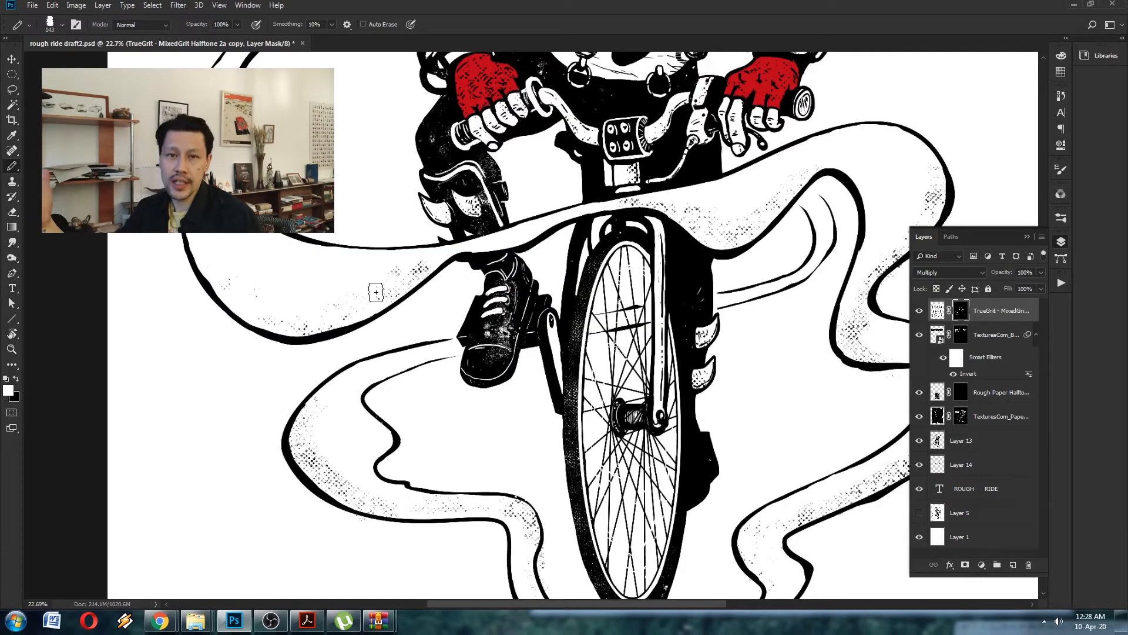
left_click_drag(235, 291, 376, 432)
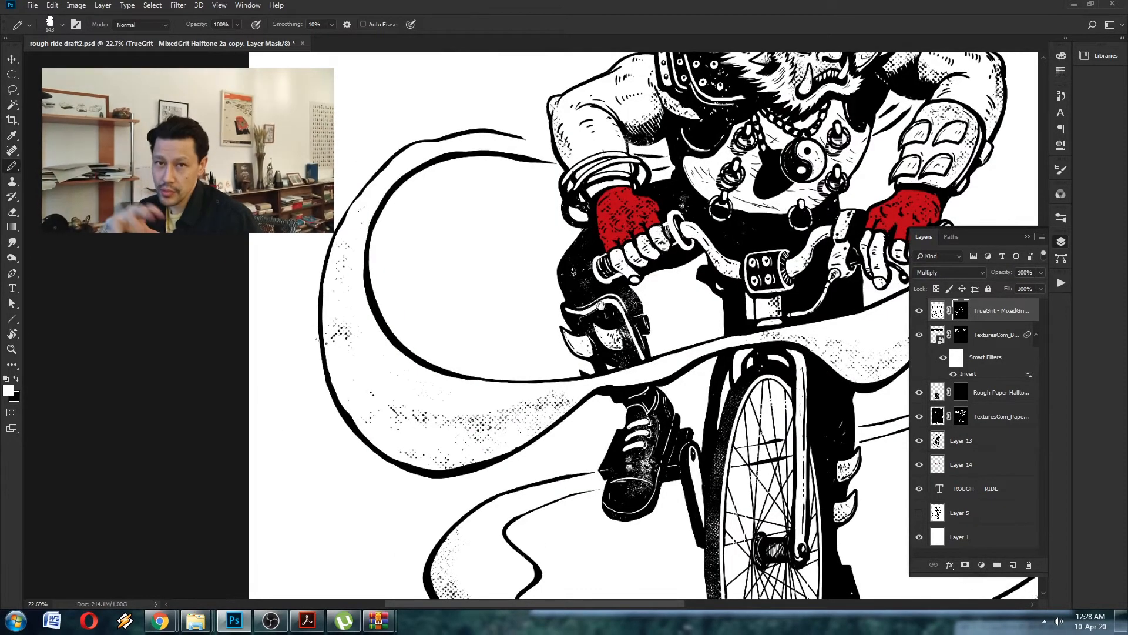
- Reduce the brush size and paint white on the halftone mask over the demon's fur and both sword guards to shade them
left_click_drag(687, 97, 441, 268)
left_click_drag(445, 196, 497, 197)
key("[")
key("[")
key("[")
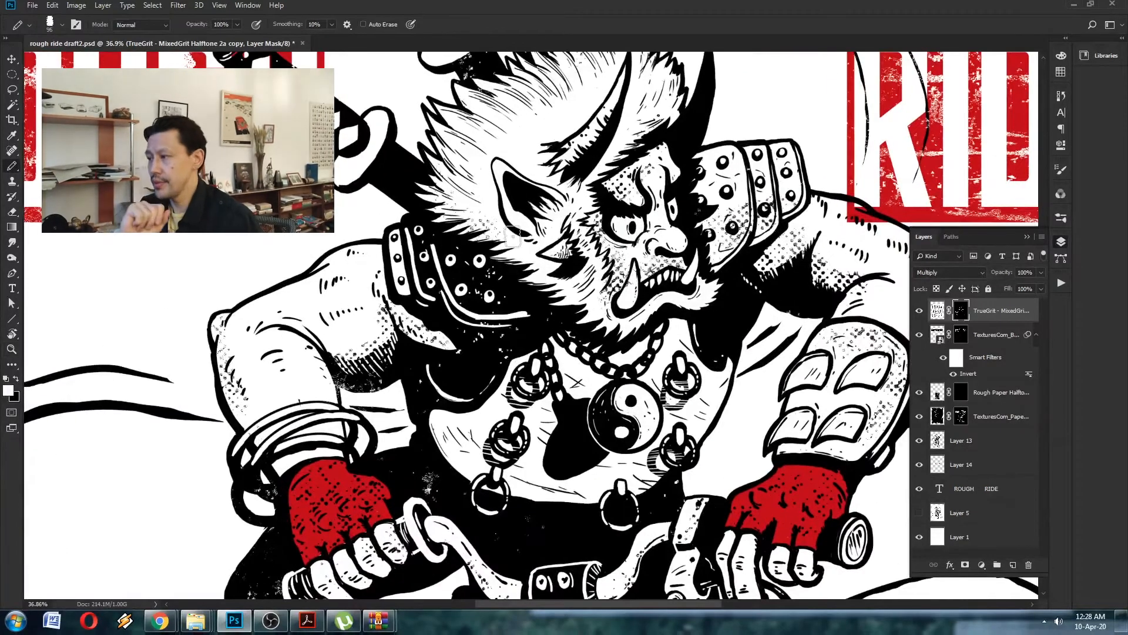
left_click_drag(514, 252, 570, 289)
left_click_drag(341, 125, 459, 209)
left_click_drag(446, 206, 461, 265)
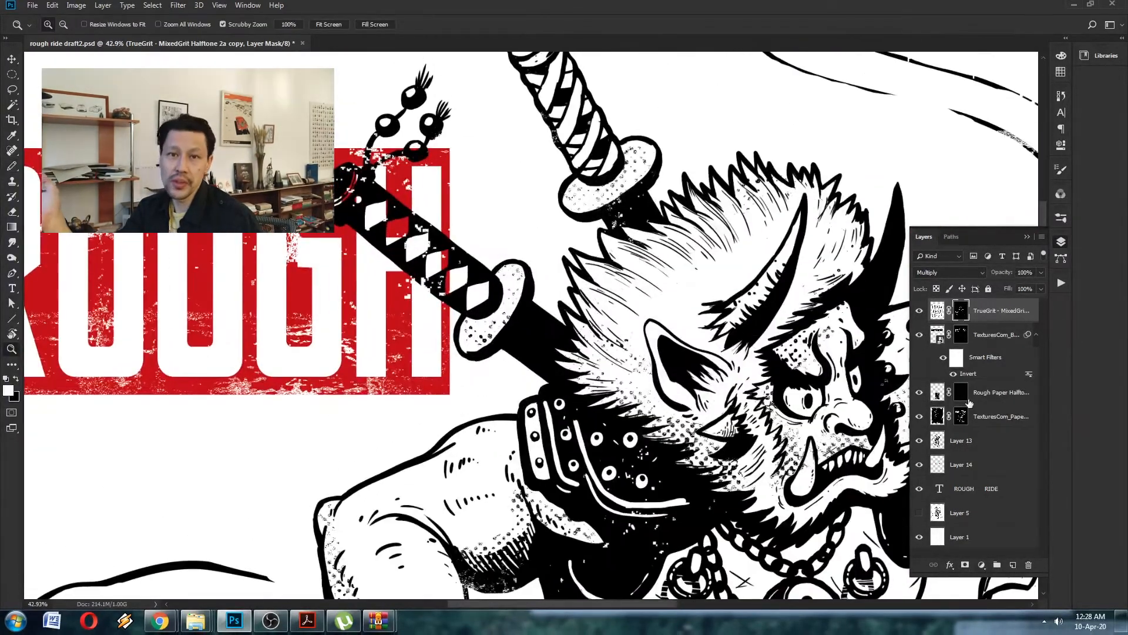
- Paint white highlight strokes on the lower sword's pommel on Layer 13
left_click(956, 444)
left_click_drag(410, 231, 442, 192)
right_click(436, 193)
left_click(424, 171, "alt")
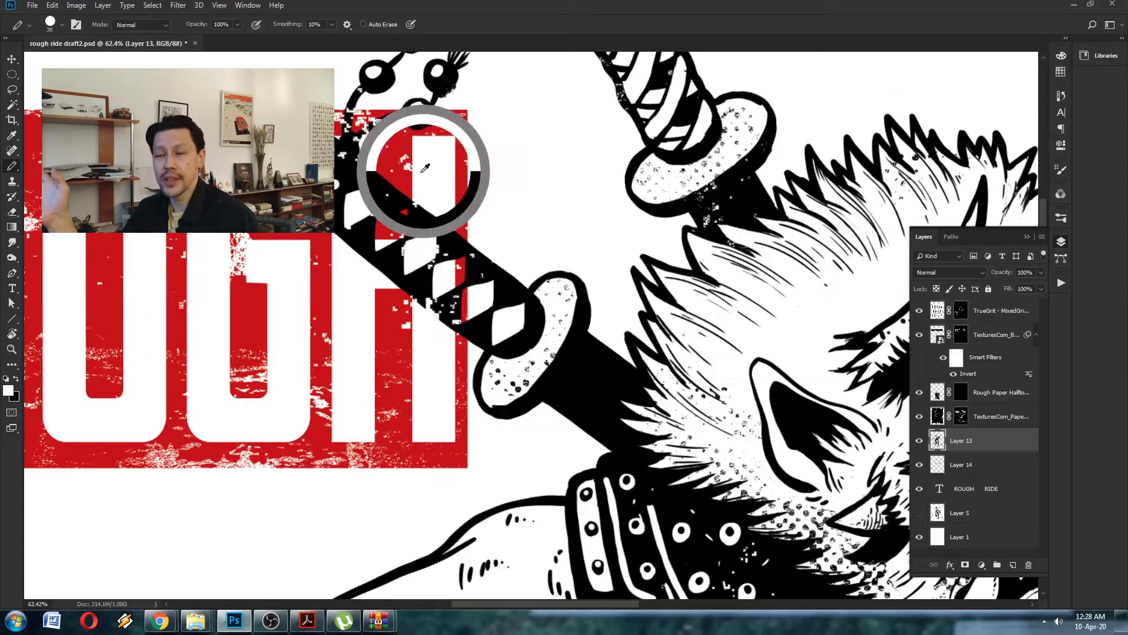
left_click_drag(371, 195, 405, 200)
mouse_move(404, 200)
left_mouse_down()
mouse_move(377, 197)
mouse_move(423, 282)
left_mouse_up()
- Add a new layer above Layer 14, paint white behind the sword's wrapped handle and beads to cover the red lettering, and save
left_click(977, 467)
key("ctrl+alt+shift+n")
mouse_move(373, 248)
left_mouse_down()
mouse_move(351, 248)
mouse_move(416, 233)
left_mouse_up()
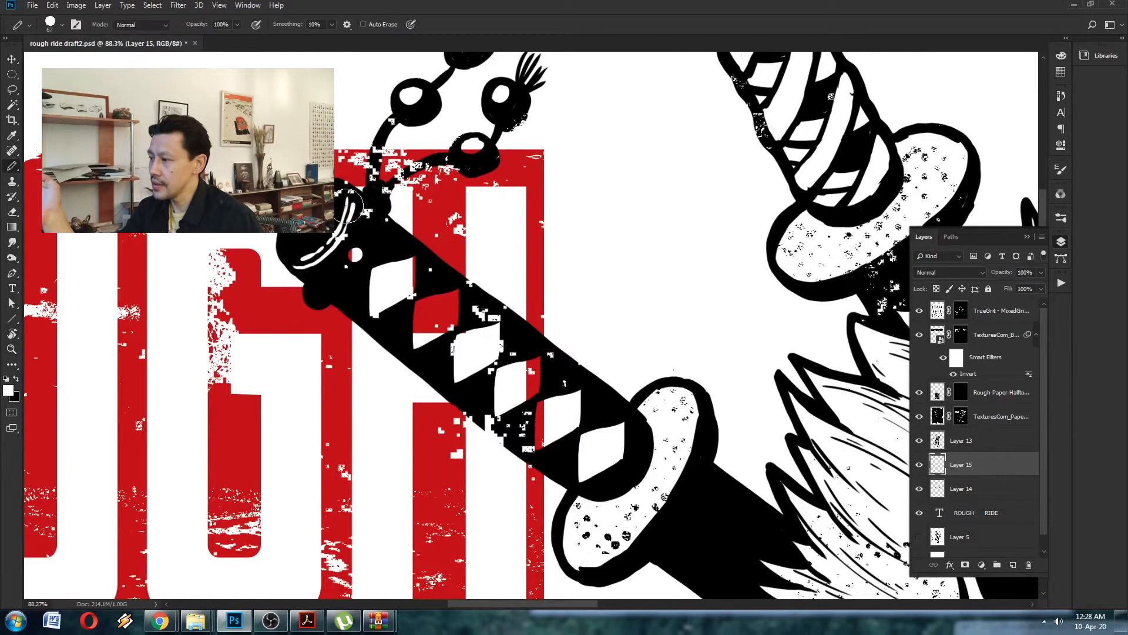
left_click_drag(449, 302, 438, 328)
mouse_move(529, 379)
left_mouse_down()
mouse_move(525, 420)
mouse_move(434, 293)
left_mouse_up()
left_click_drag(501, 475, 511, 277)
left_click_drag(511, 277, 568, 291)
key("ctrl+s")
- Target the top halftone layer's mask and choose a brush from the Alvarez_2017 brush set
left_click(961, 311)
left_click_drag(479, 266, 488, 264)
right_click(489, 263)
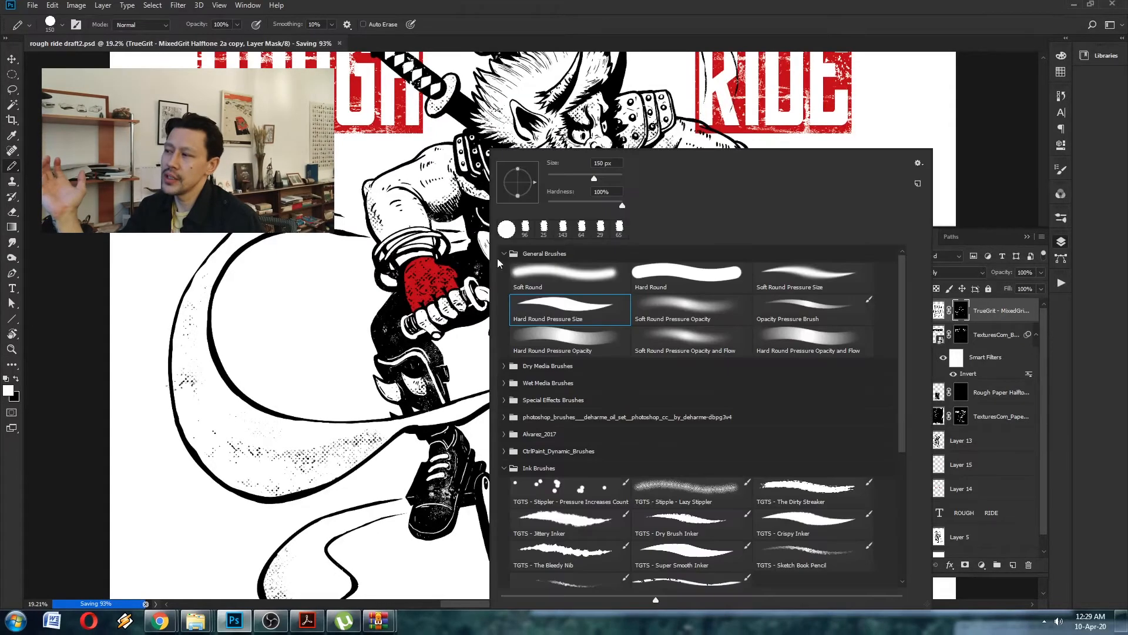
left_click(504, 469)
left_click_drag(904, 373, 905, 440)
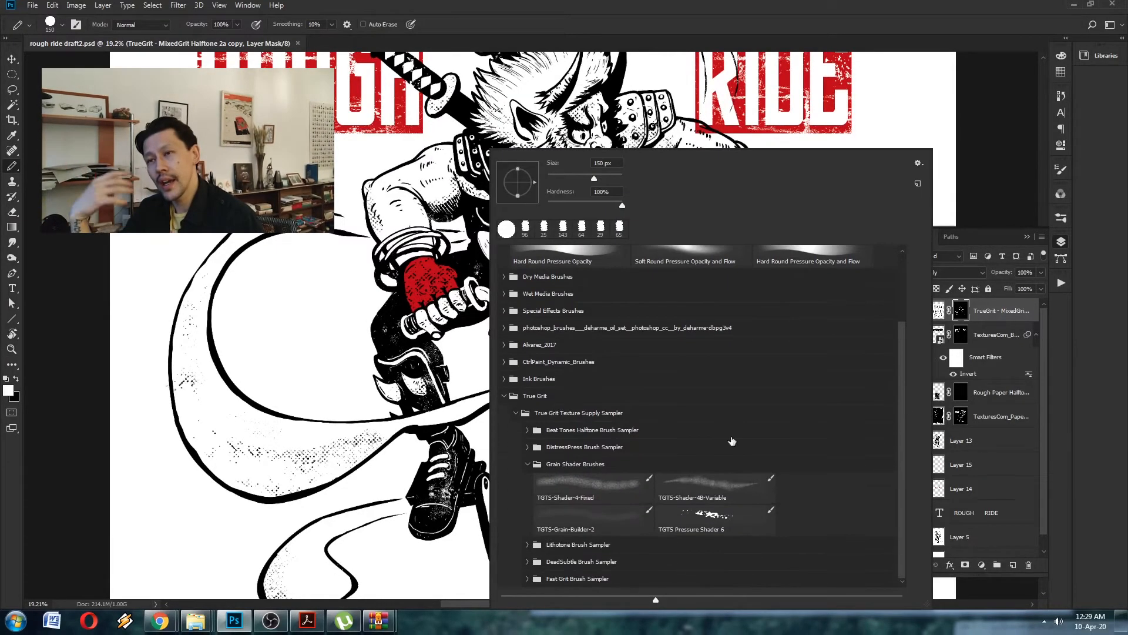
left_click(504, 396)
left_click(503, 464)
left_click(504, 464)
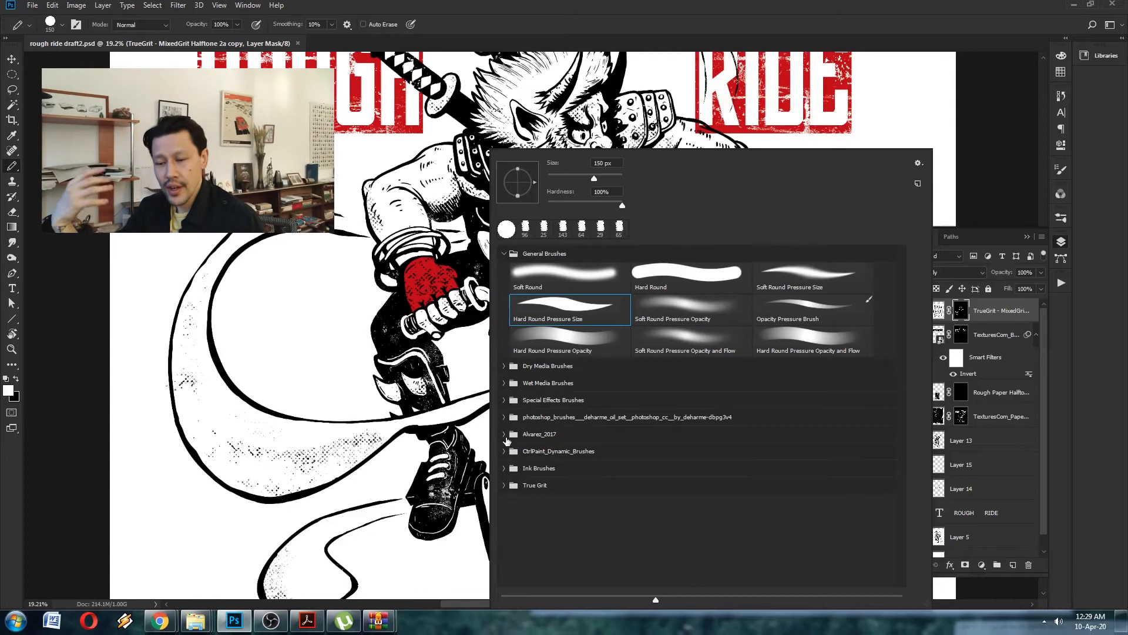
left_click(504, 434)
left_click(813, 522)
left_click(811, 577)
left_click(362, 355)
- Save the poster file and flip the canvas horizontally
mouse_move(488, 244)
left_mouse_down()
mouse_move(491, 265)
mouse_move(508, 245)
mouse_move(503, 259)
mouse_move(584, 268)
left_mouse_up()
key("z")
left_click_drag(630, 213, 538, 308)
key("ctrl+s")
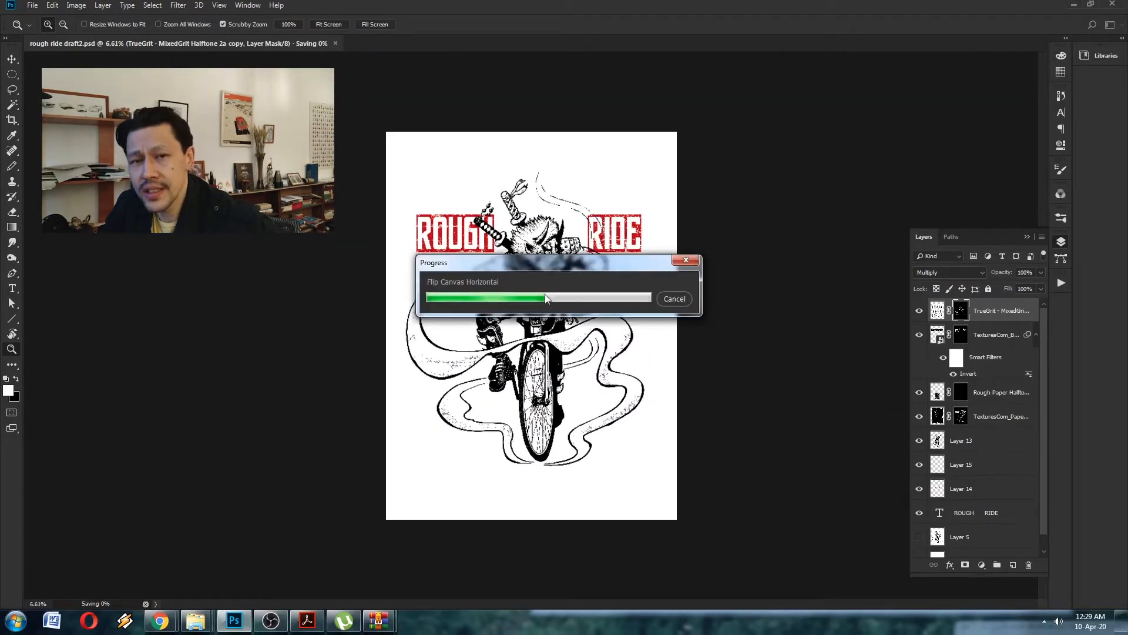
- Paint white on the halftone mask over the demon's chest to add dotted shading, and flip the canvas back horizontally
left_click_drag(461, 284, 545, 276)
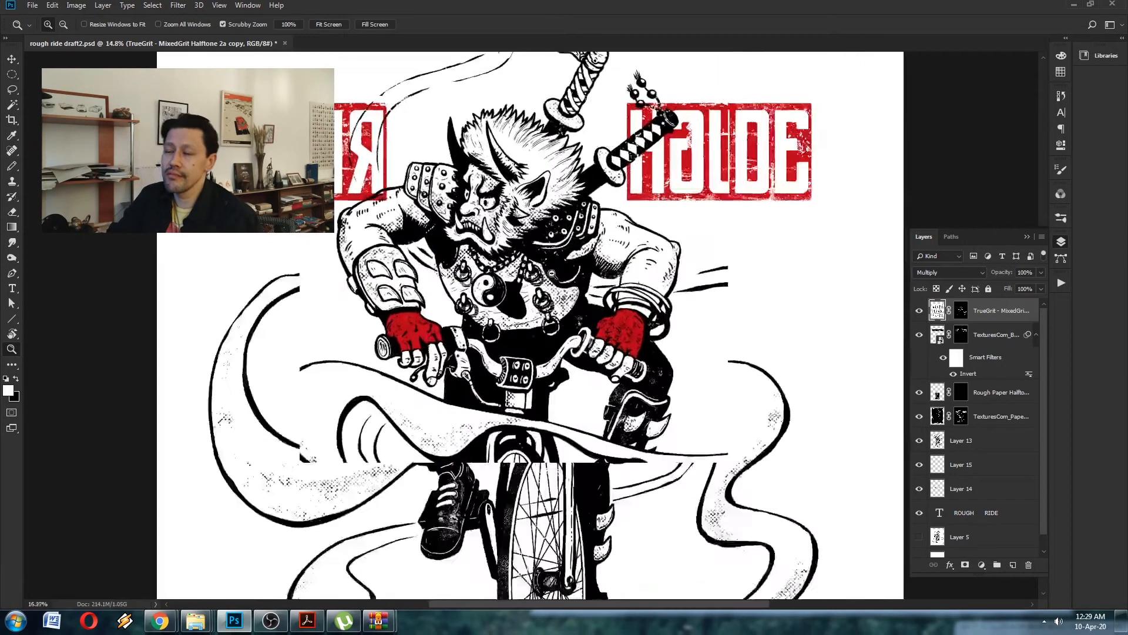
mouse_move(557, 450)
left_mouse_down()
mouse_move(559, 353)
mouse_move(545, 380)
left_mouse_up()
left_click_drag(550, 188, 534, 244)
left_click_drag(534, 244, 620, 244)
key("b")
left_click_drag(550, 207, 513, 226)
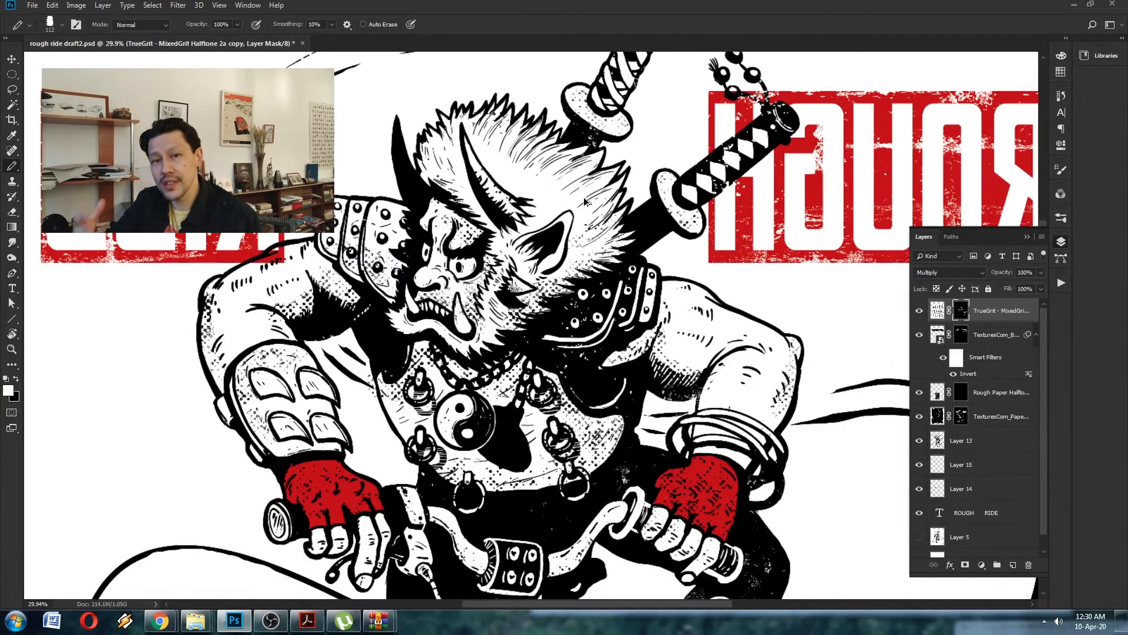
key("ctrl+shift+h")
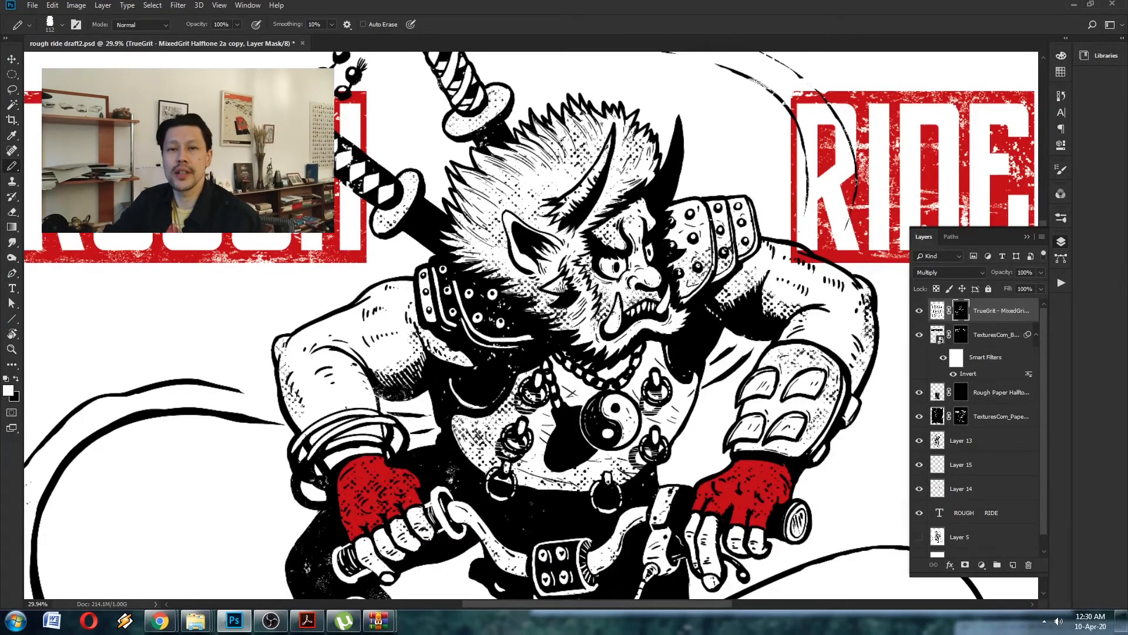
- Paint black on the halftone mask to clear dots from the demon's brow and cheek, and white along the jaw to shade it
scroll(634, 181, "up", 3)
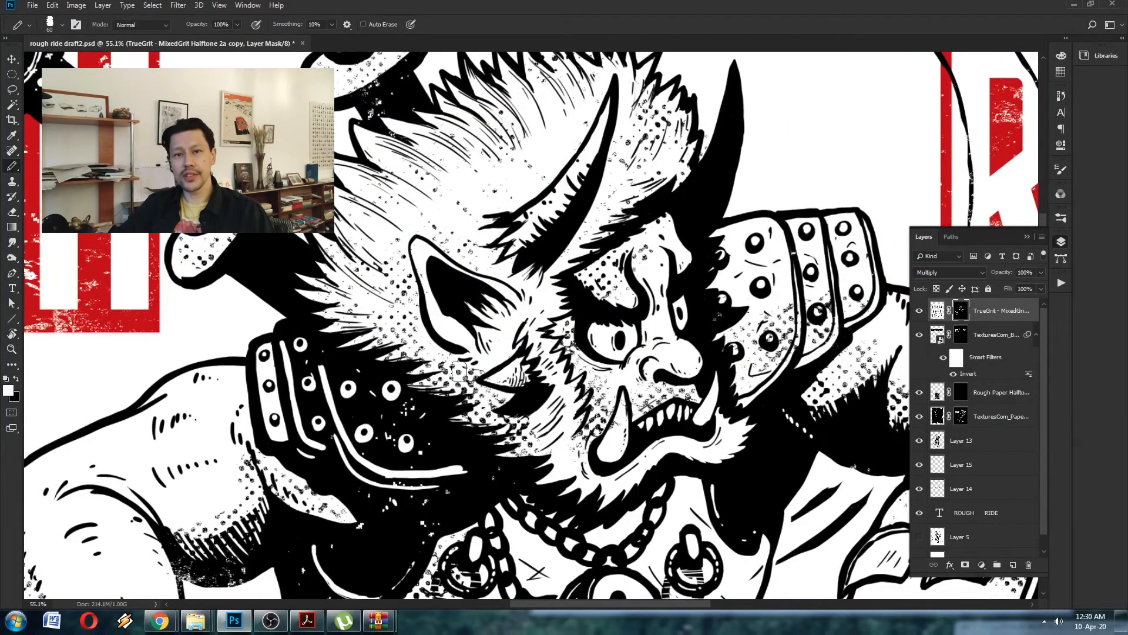
key("x")
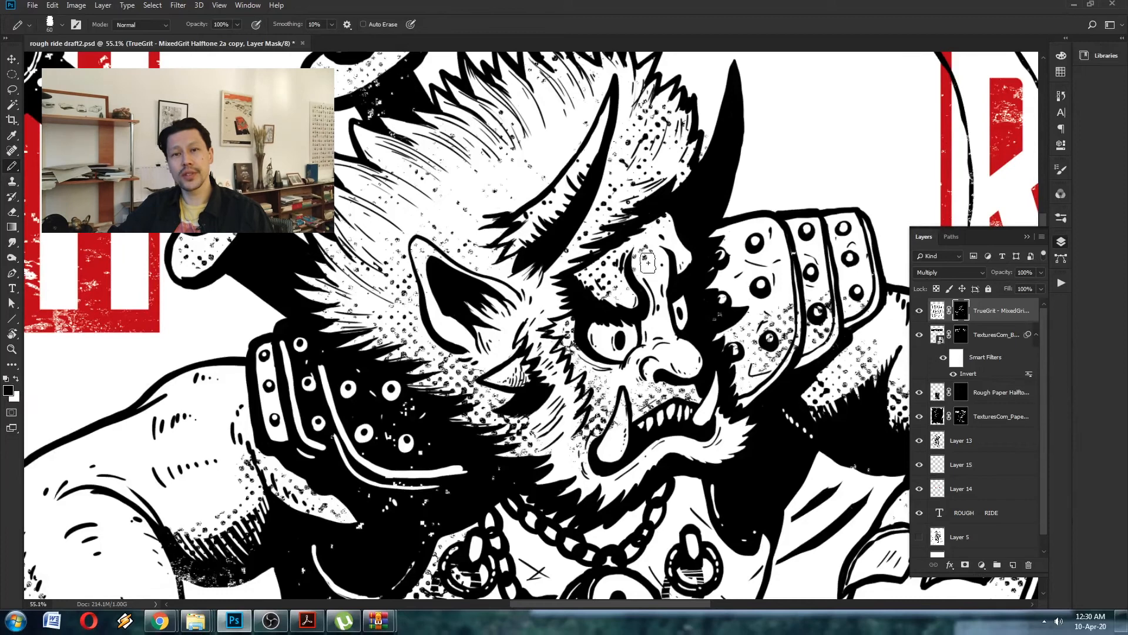
left_click_drag(594, 329, 604, 385)
left_click_drag(623, 477, 739, 428)
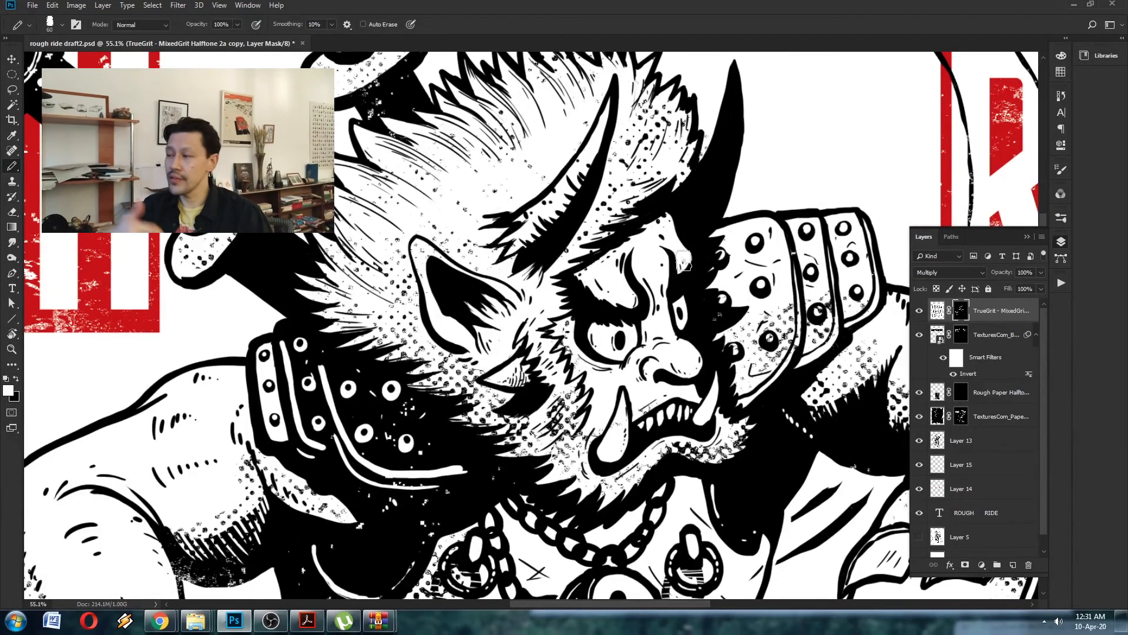
- Save the poster file and fit the whole canvas in view
key("z")
key("ctrl+s")
left_click_drag(667, 294, 607, 255)
scroll(986, 517, "down", 2)
left_click_drag(596, 371, 573, 344)
key("ctrl+0")
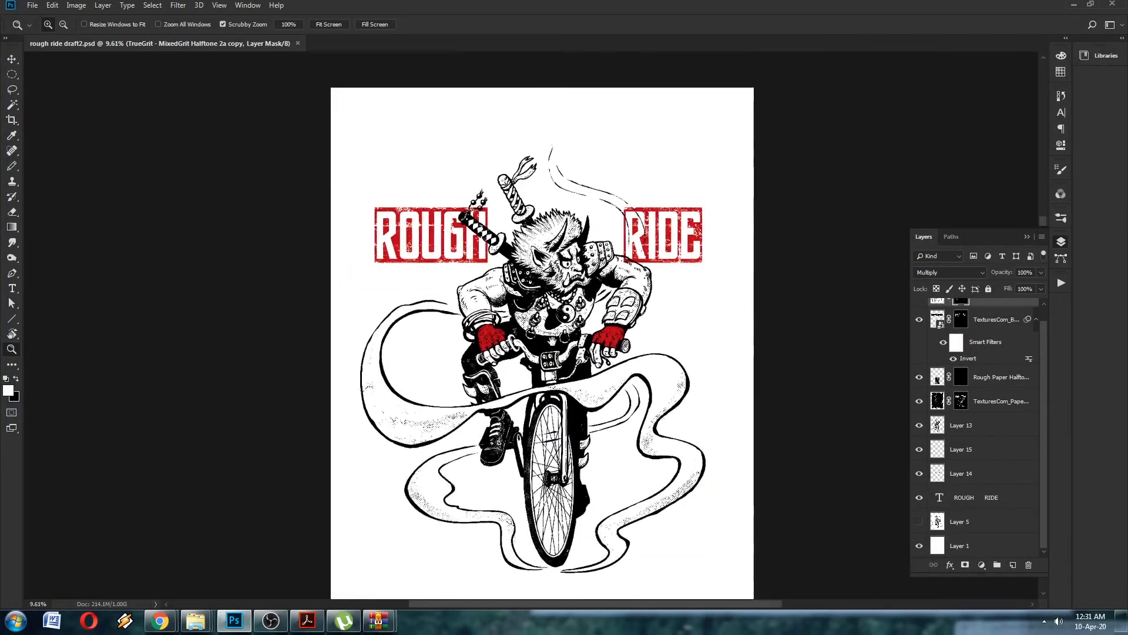